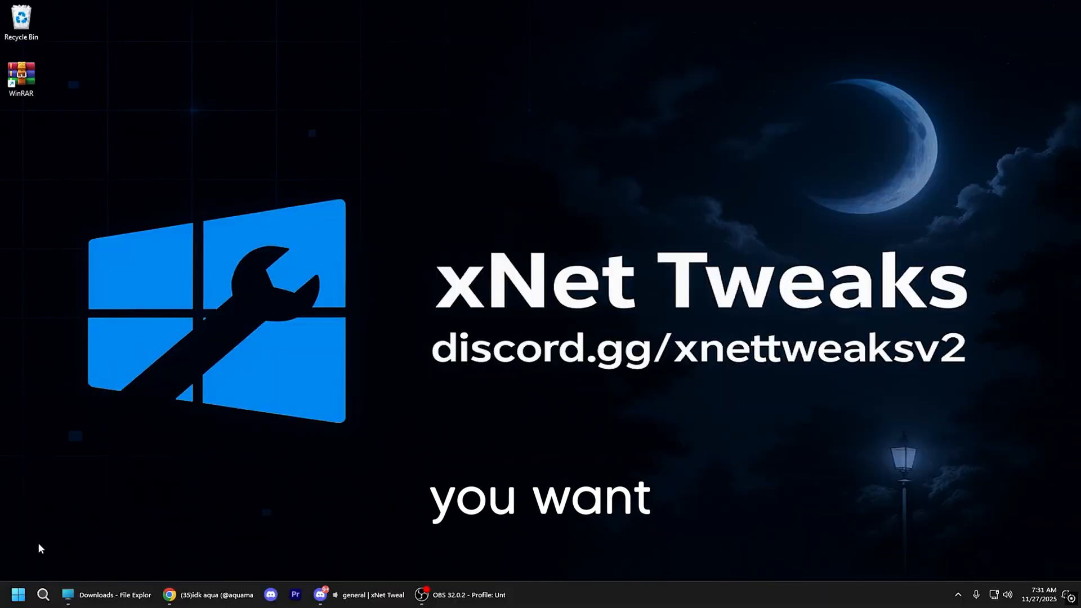
In the Epic Games library, apply Fortnite's installation options with Core and Pre-download Streamed Assets selected.
{"action": "left_click", "coordinate": [18, 595]}
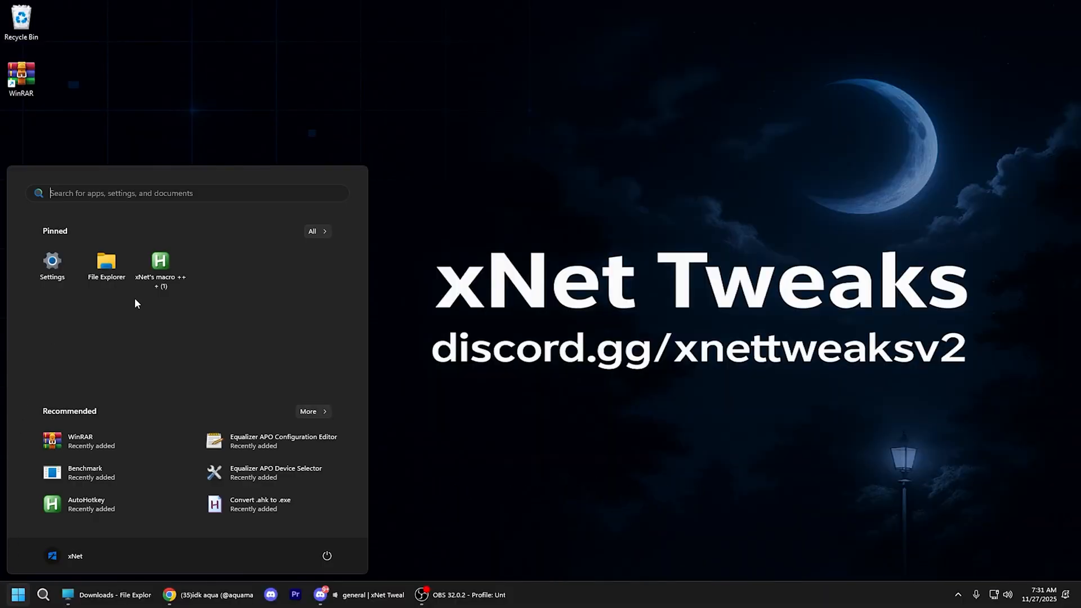
{"action": "type", "text": "epic games launcher"}
{"action": "key", "text": "Return"}
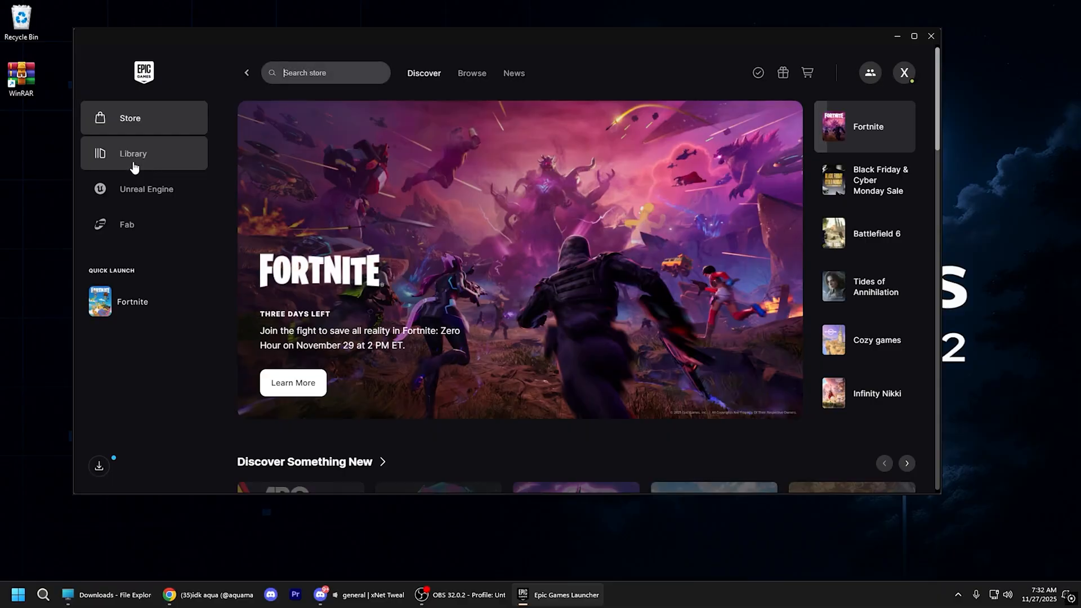
{"action": "left_click", "coordinate": [132, 165]}
{"action": "scroll", "coordinate": [693, 338], "scroll_direction": "down", "scroll_amount": 3}
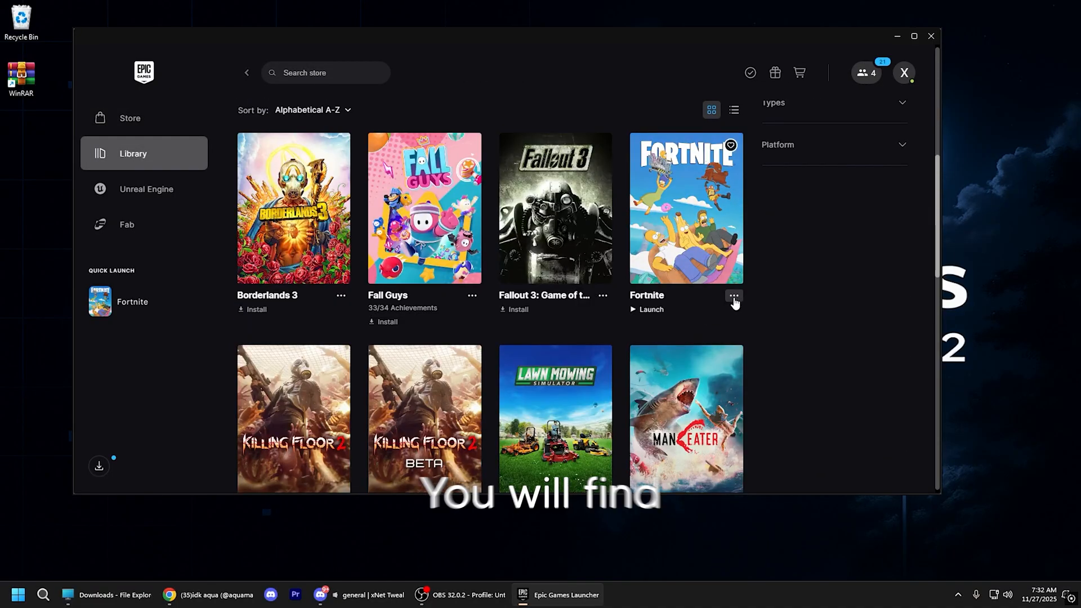
{"action": "left_click", "coordinate": [733, 295]}
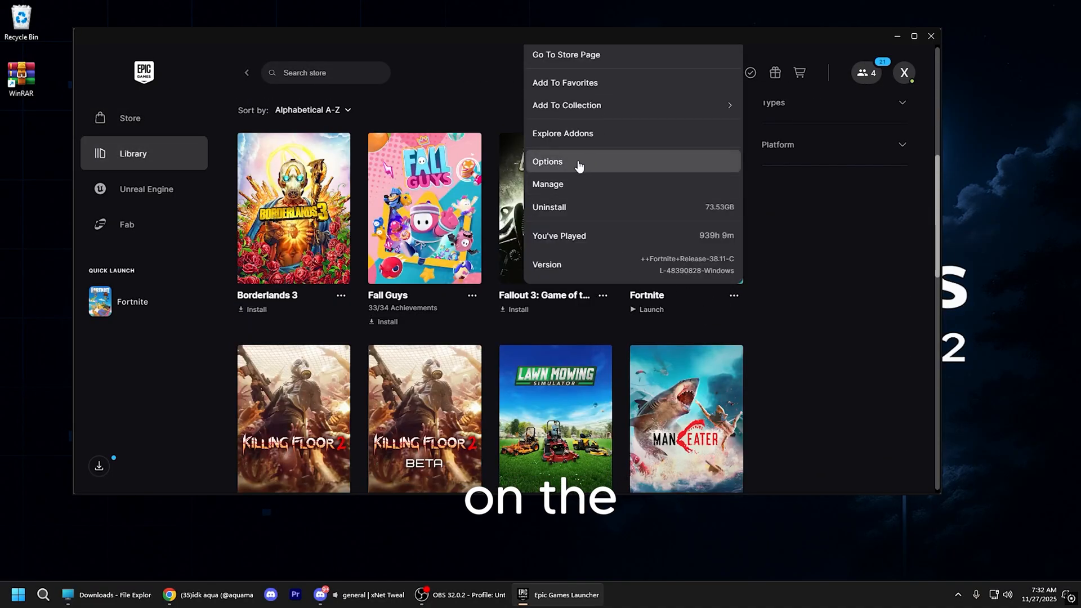
{"action": "left_click", "coordinate": [579, 164]}
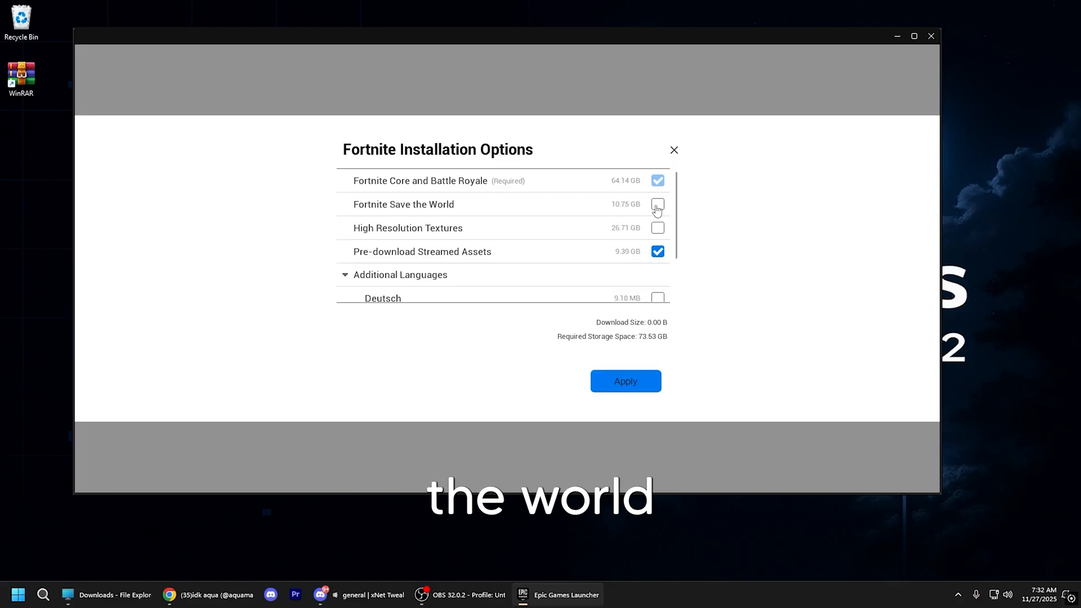
{"action": "scroll", "coordinate": [658, 205], "scroll_direction": "down", "scroll_amount": 2}
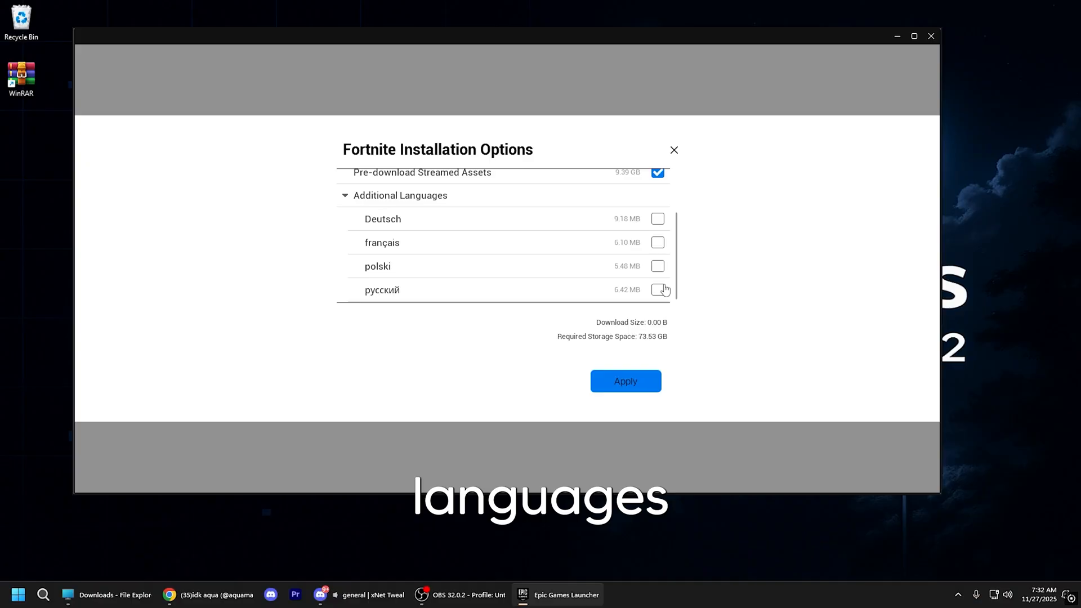
{"action": "scroll", "coordinate": [671, 290], "scroll_direction": "up", "scroll_amount": 2}
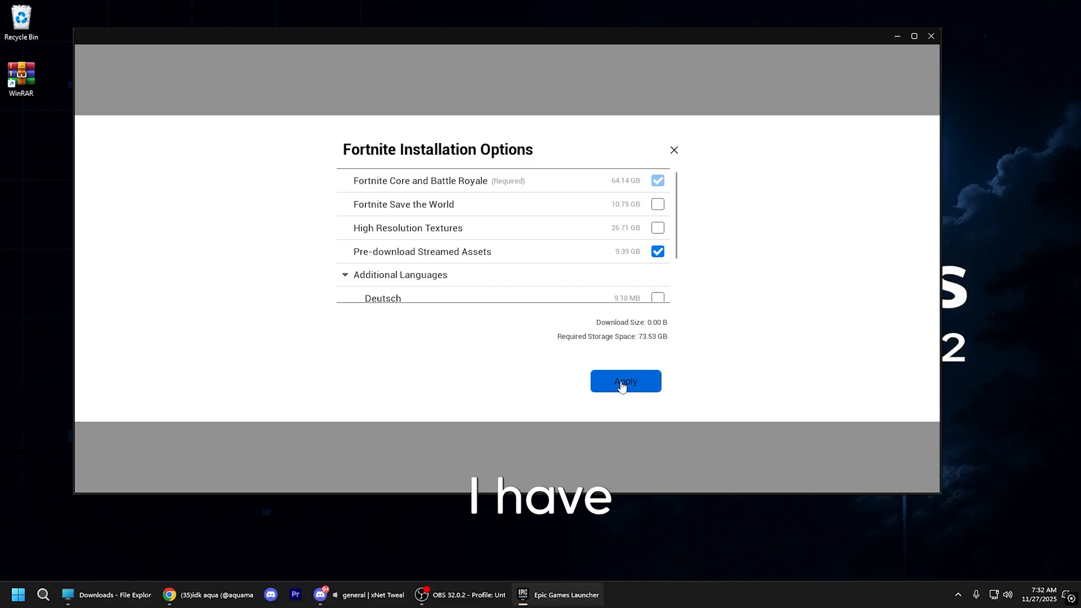
{"action": "left_click", "coordinate": [621, 385]}
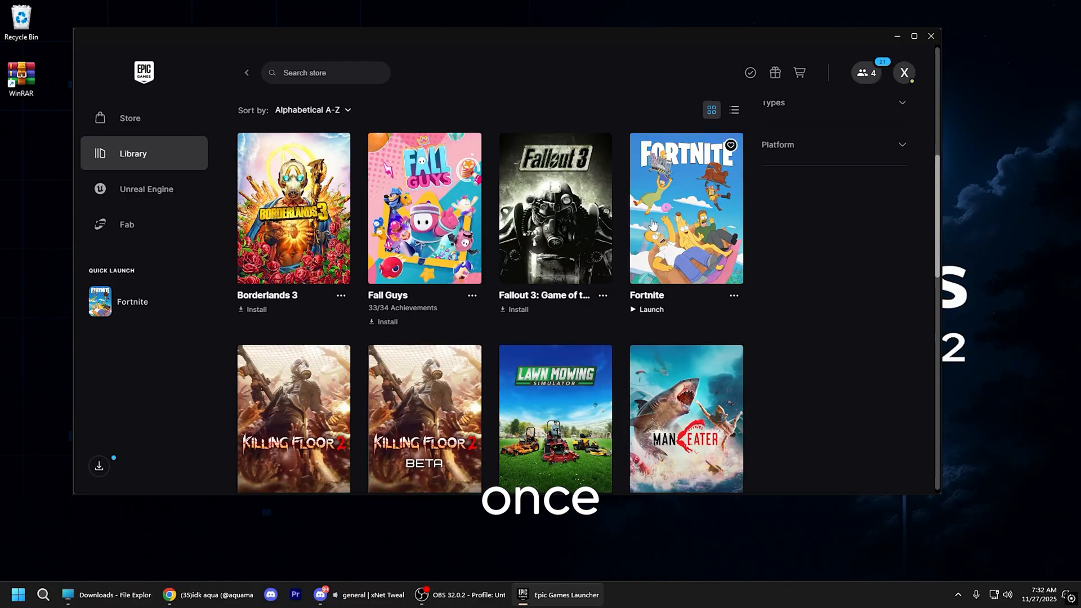
Launch Fortnite and set View Distance to Medium, then back to Far in the video settings.
{"action": "left_click", "coordinate": [652, 225]}
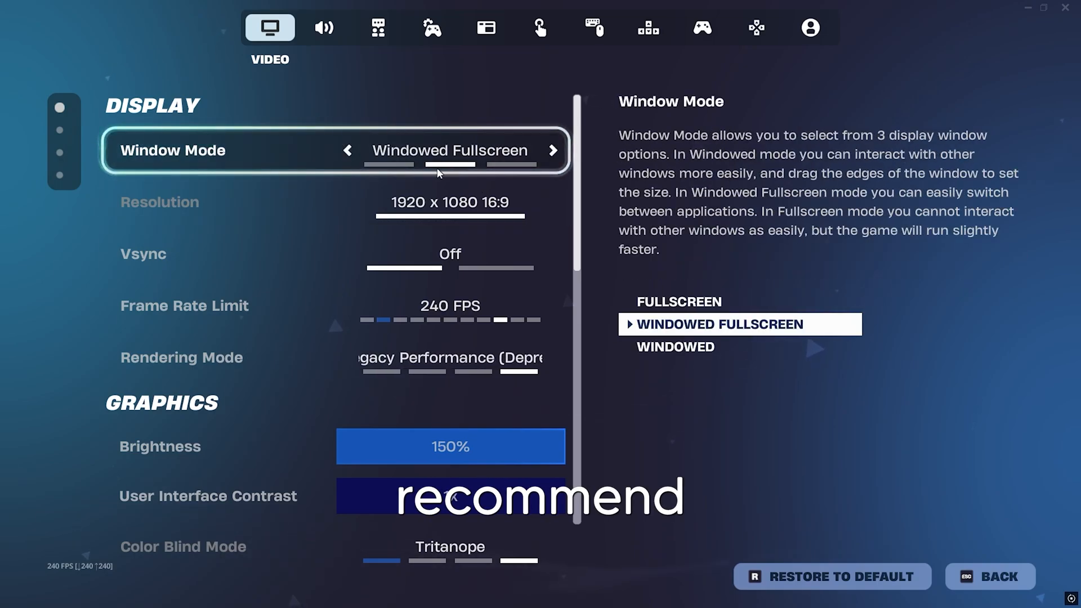
{"action": "scroll", "coordinate": [339, 214], "scroll_direction": "down", "scroll_amount": 2}
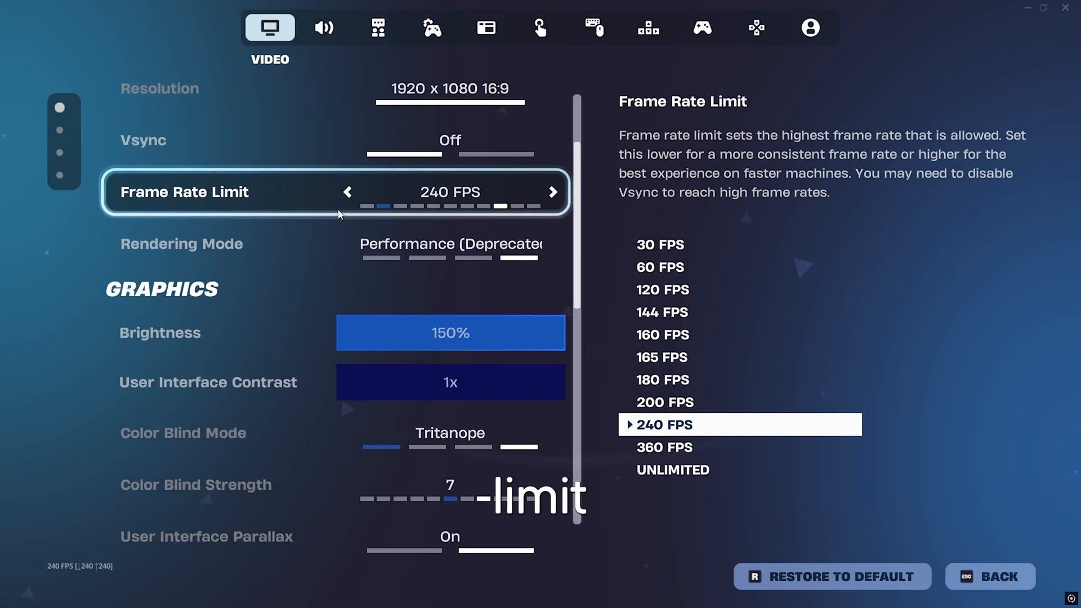
{"action": "scroll", "coordinate": [339, 214], "scroll_direction": "down", "scroll_amount": 2}
{"action": "scroll", "coordinate": [421, 198], "scroll_direction": "up", "scroll_amount": 1}
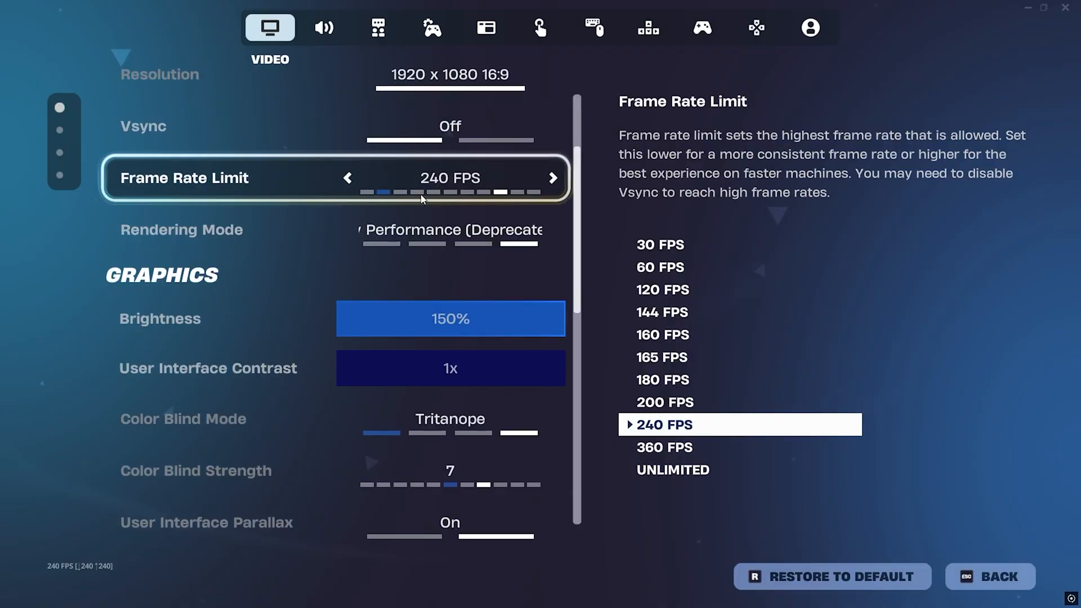
{"action": "scroll", "coordinate": [422, 197], "scroll_direction": "down", "scroll_amount": 1}
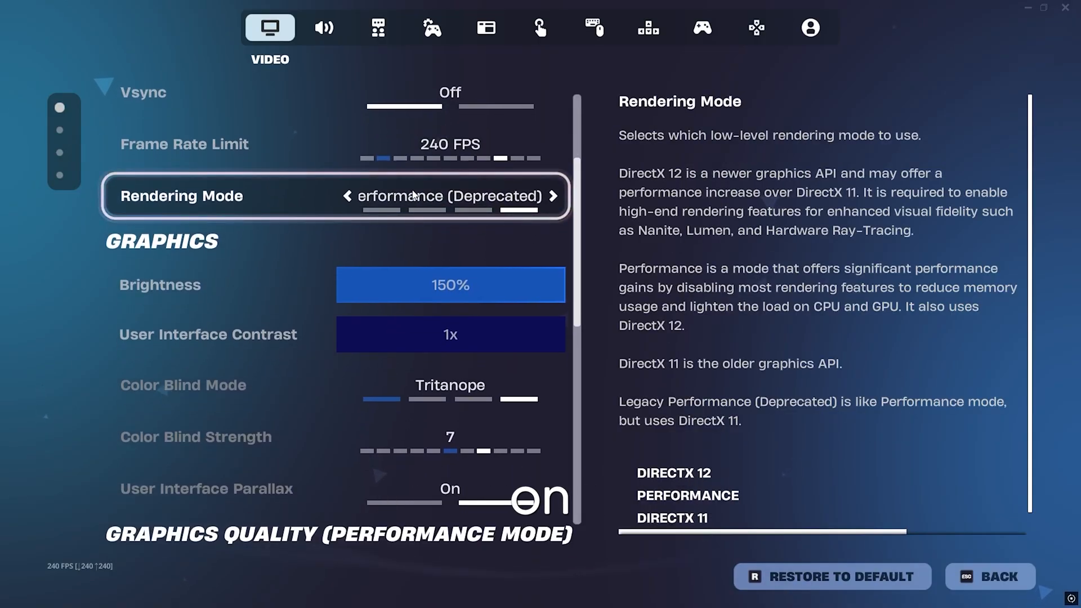
{"action": "scroll", "coordinate": [357, 173], "scroll_direction": "down", "scroll_amount": 3}
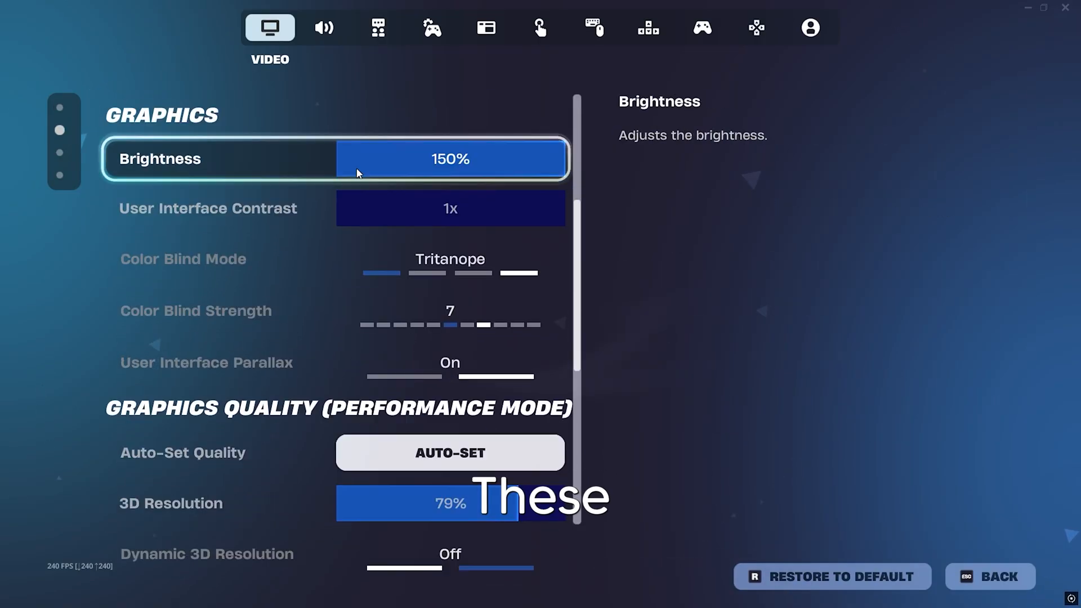
{"action": "scroll", "coordinate": [316, 286], "scroll_direction": "down", "scroll_amount": 2}
{"action": "scroll", "coordinate": [373, 281], "scroll_direction": "down", "scroll_amount": 2}
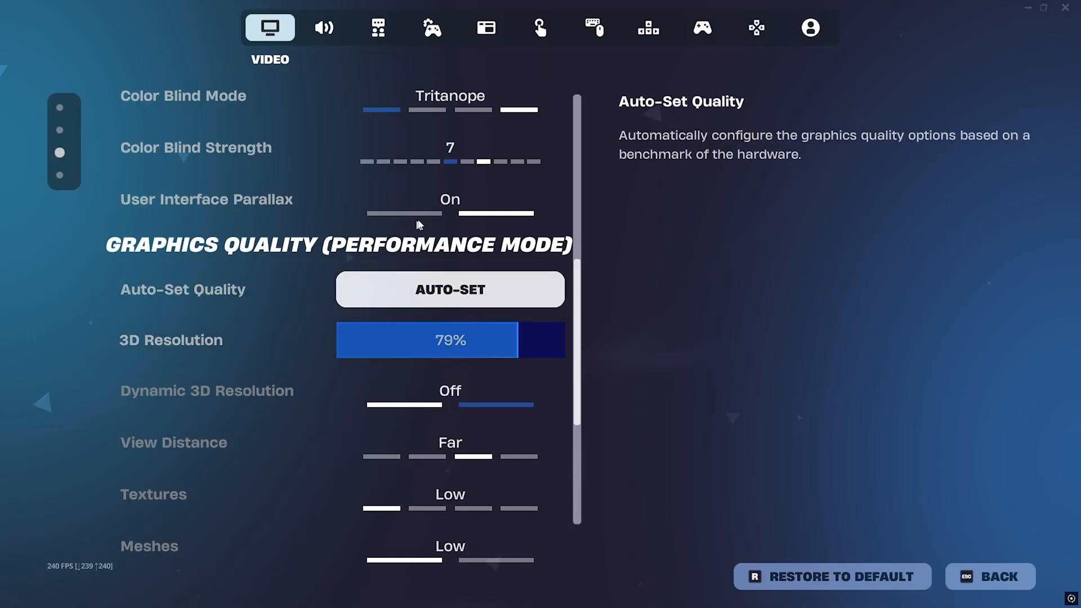
{"action": "scroll", "coordinate": [414, 349], "scroll_direction": "down", "scroll_amount": 2}
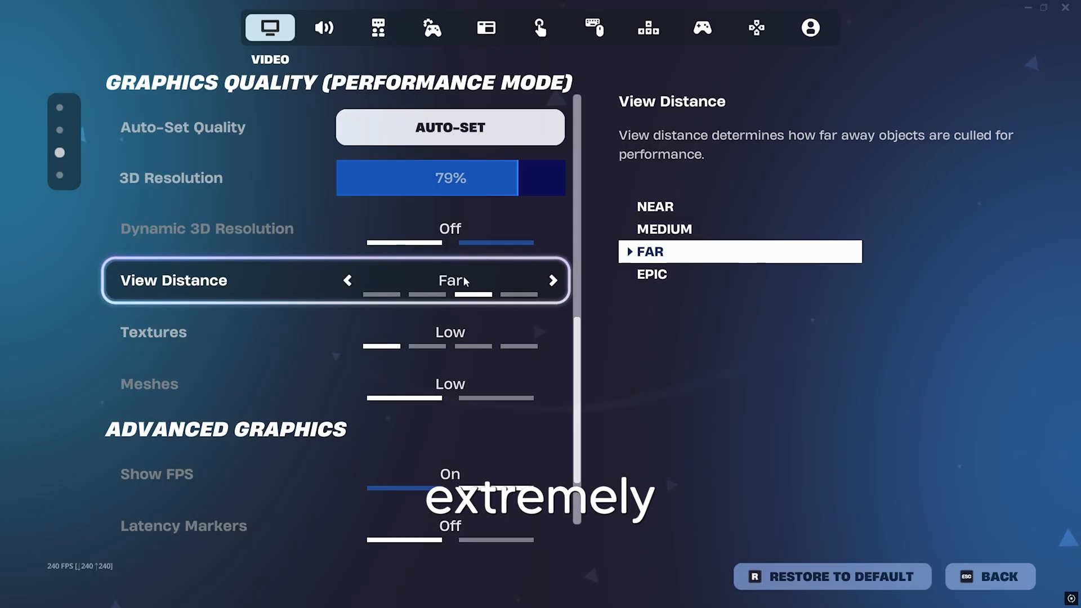
{"action": "left_click", "coordinate": [348, 280]}
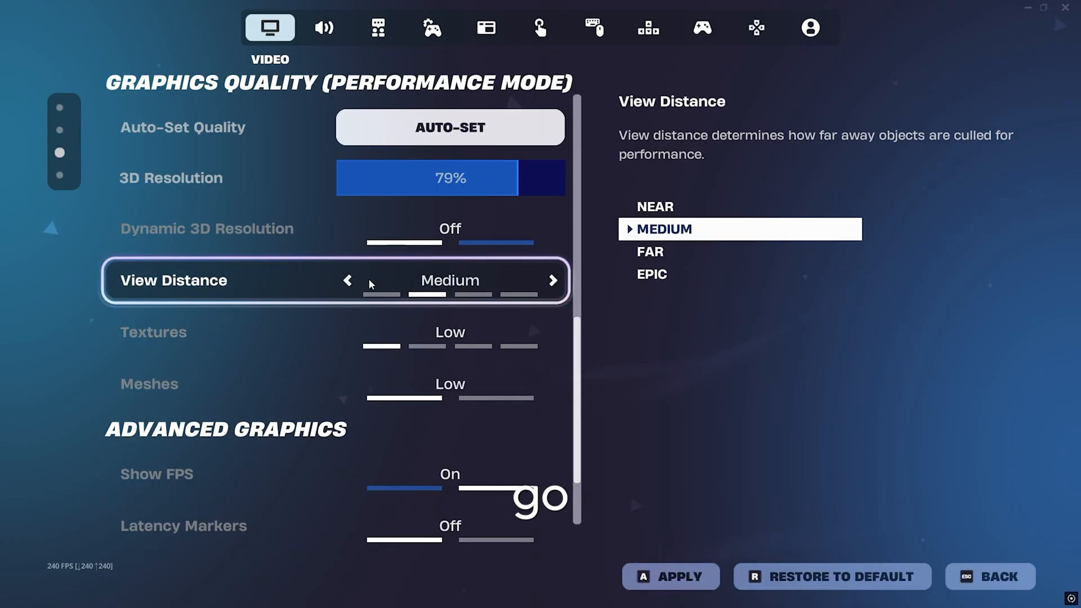
{"action": "left_click", "coordinate": [553, 281]}
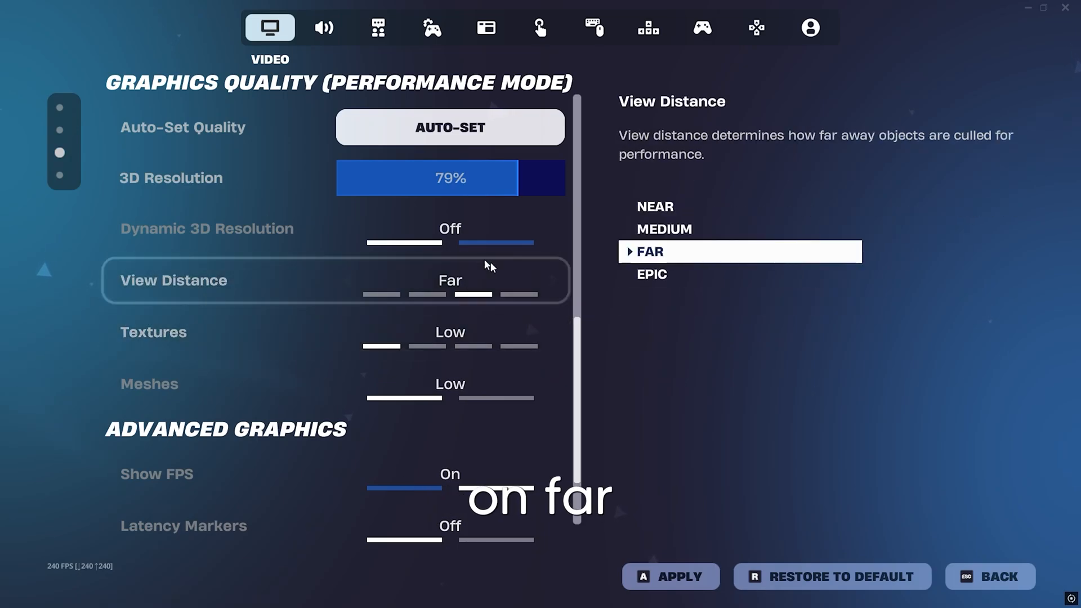
{"action": "scroll", "coordinate": [465, 298], "scroll_direction": "down", "scroll_amount": 2}
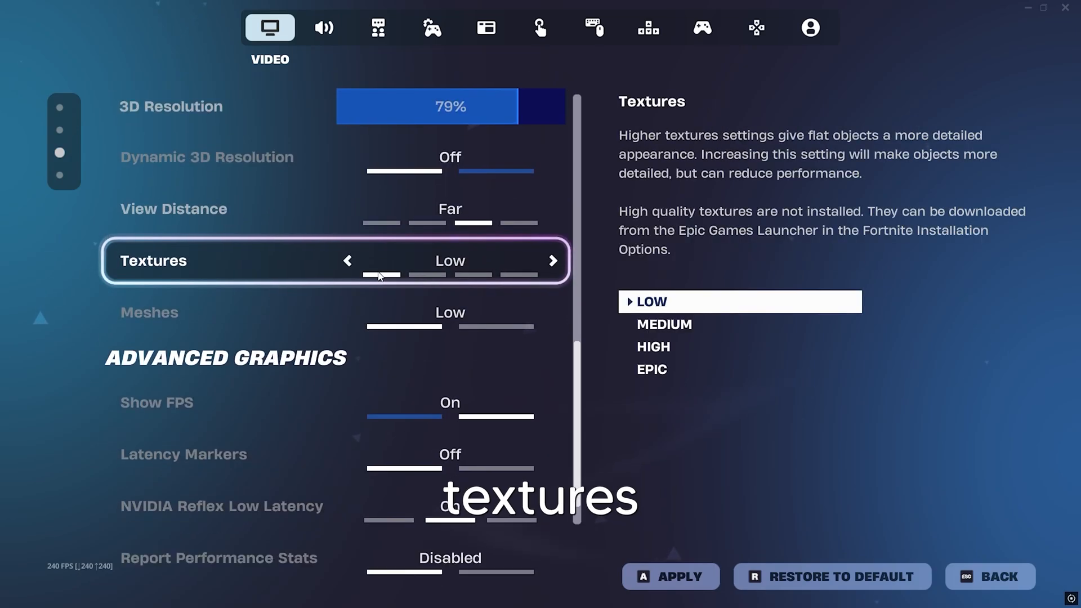
{"action": "scroll", "coordinate": [377, 278], "scroll_direction": "down", "scroll_amount": 1}
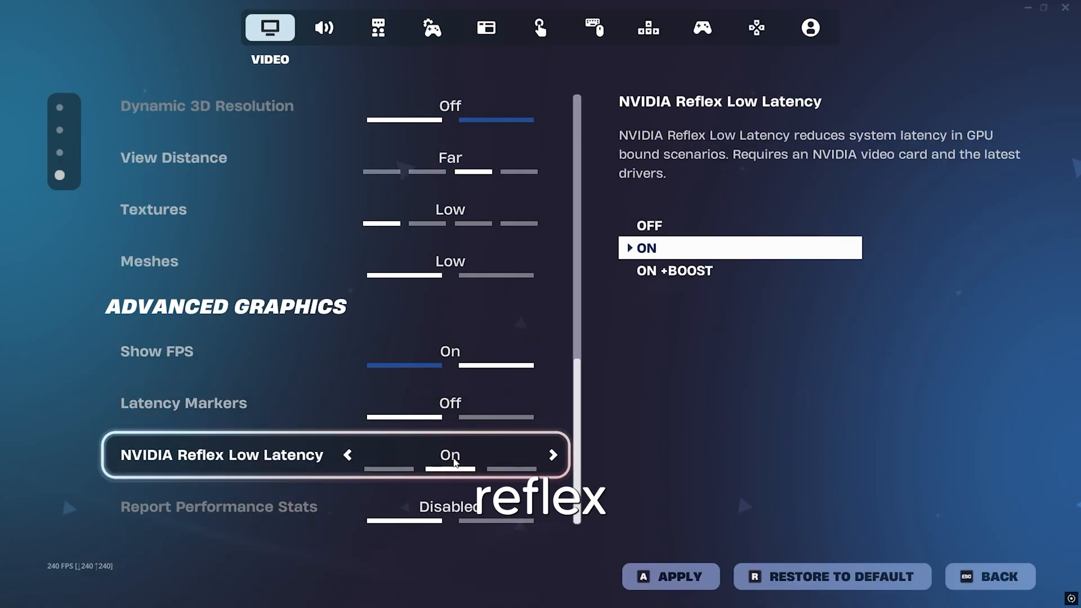
Review the Audio and Game settings, apply them, and quit Fortnite to the desktop.
{"action": "left_click", "coordinate": [323, 27]}
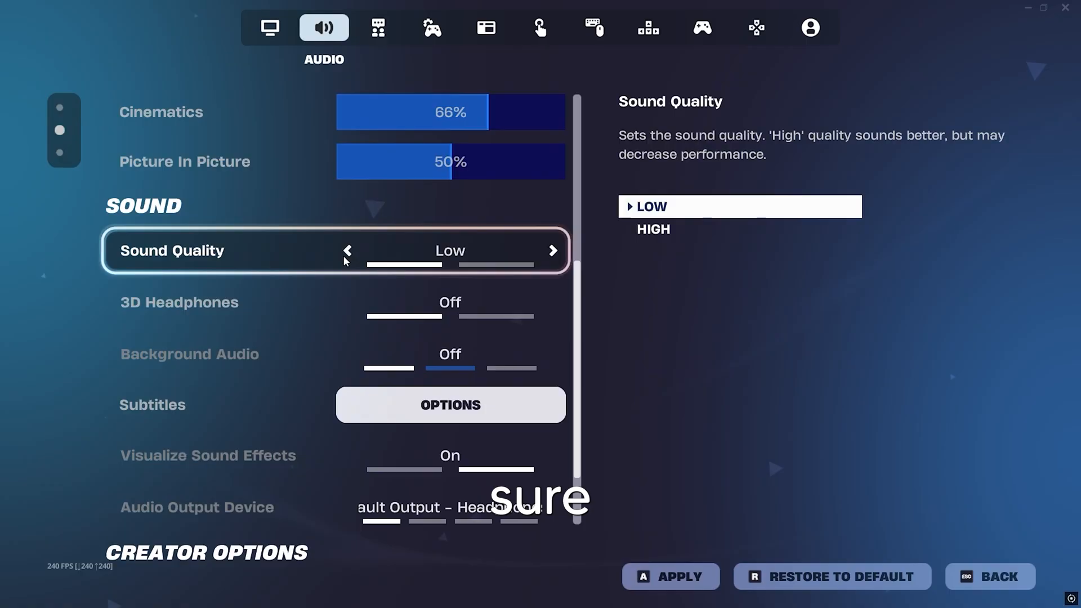
{"action": "left_click", "coordinate": [431, 28]}
{"action": "scroll", "coordinate": [427, 244], "scroll_direction": "down", "scroll_amount": 5}
{"action": "scroll", "coordinate": [405, 258], "scroll_direction": "down", "scroll_amount": 1}
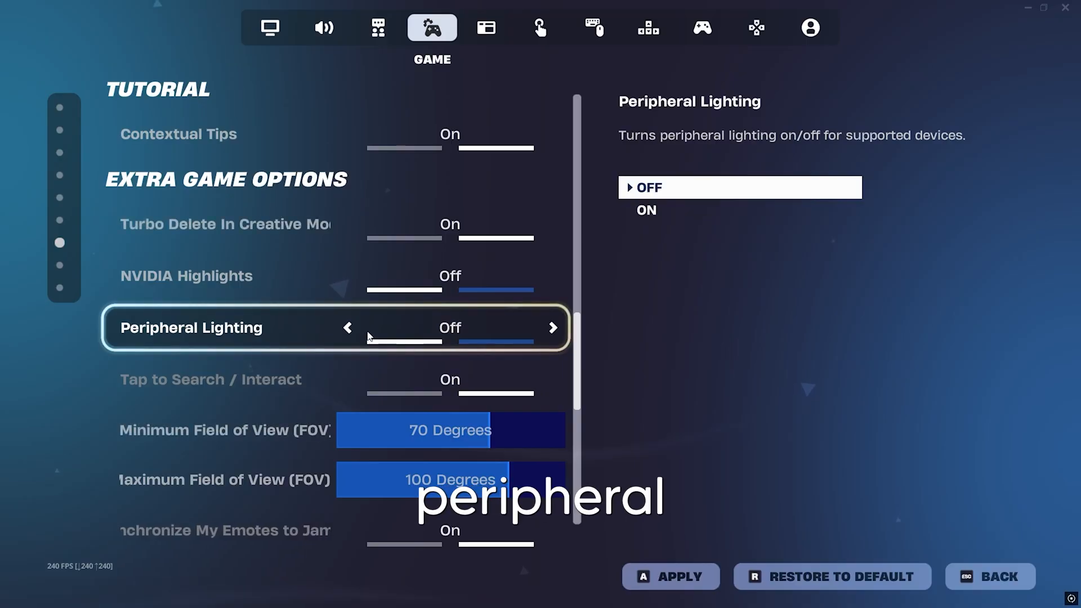
{"action": "scroll", "coordinate": [464, 300], "scroll_direction": "down", "scroll_amount": 2}
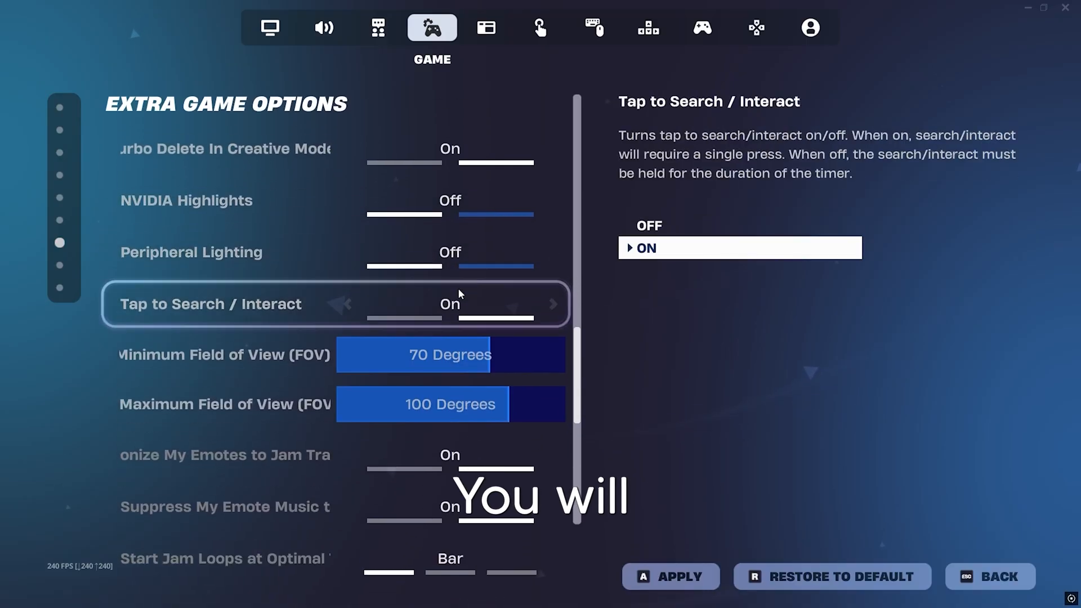
{"action": "scroll", "coordinate": [459, 295], "scroll_direction": "down", "scroll_amount": 4}
{"action": "scroll", "coordinate": [422, 299], "scroll_direction": "down", "scroll_amount": 5}
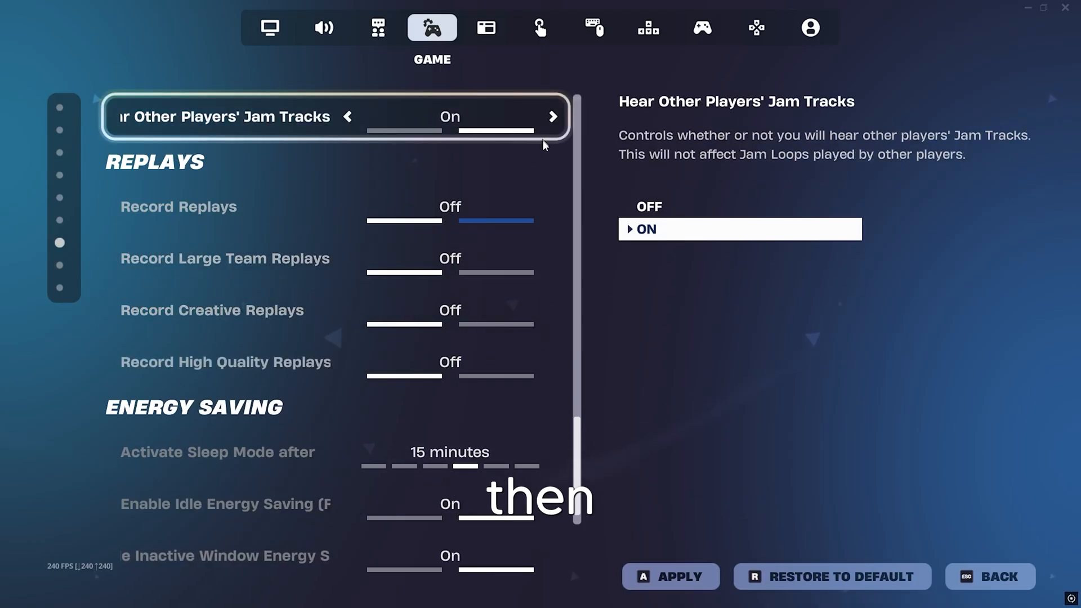
{"action": "left_click", "coordinate": [679, 576]}
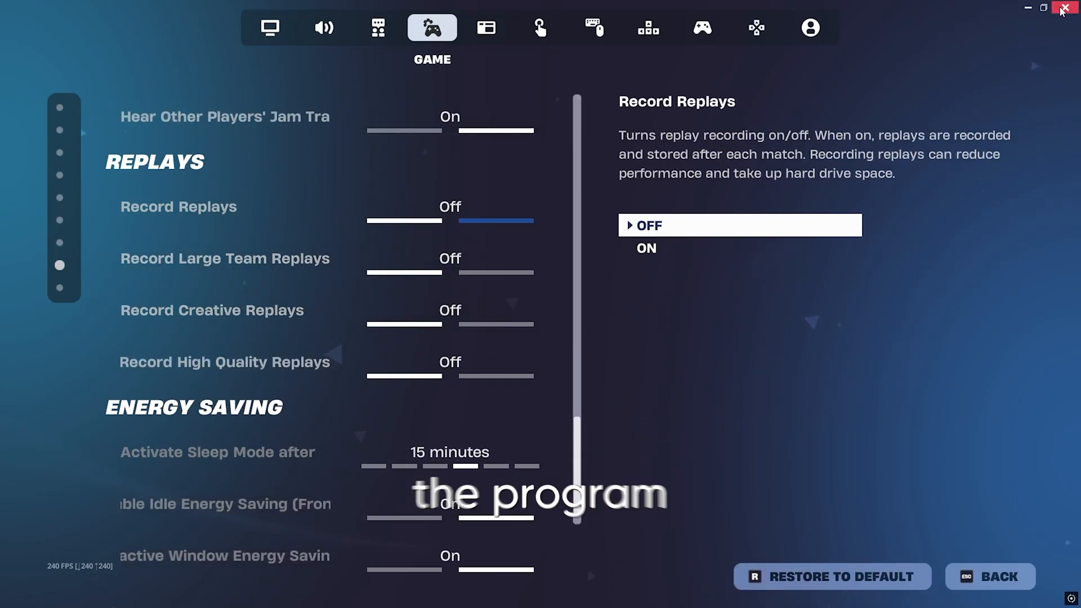
{"action": "left_click", "coordinate": [1051, 7]}
{"action": "left_click", "coordinate": [456, 448]}
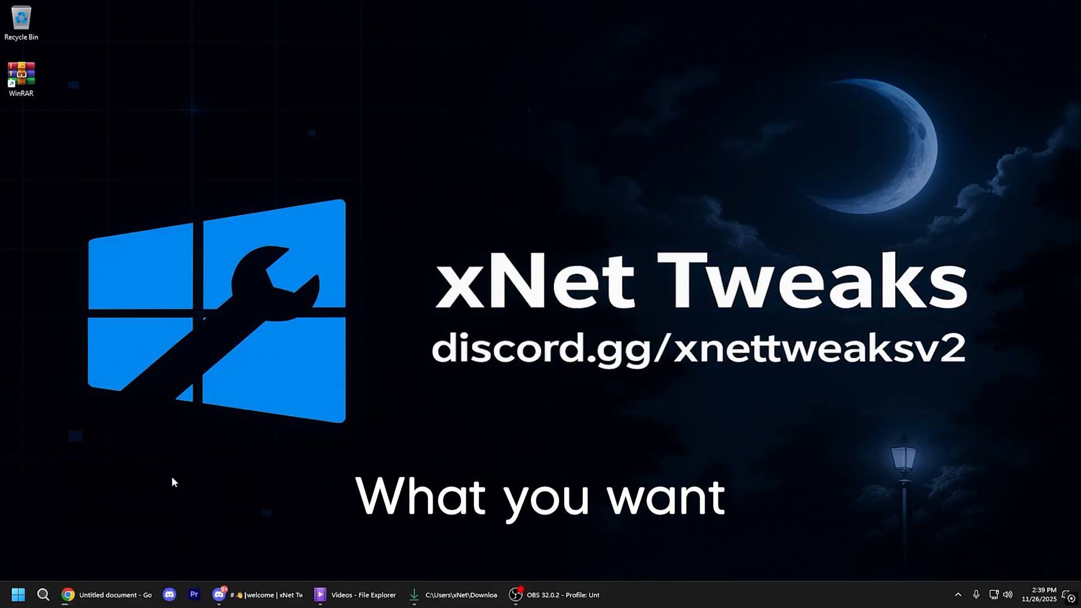
Confirm Game Mode is On in Windows Gaming settings and view the default graphics settings.
{"action": "left_click", "coordinate": [18, 595]}
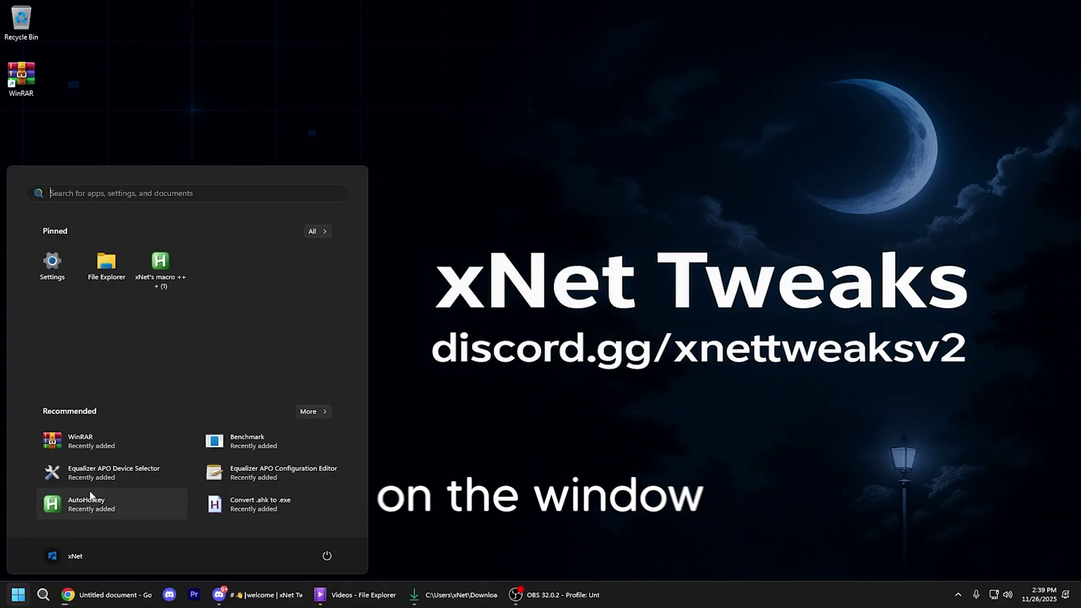
{"action": "left_click", "coordinate": [47, 262]}
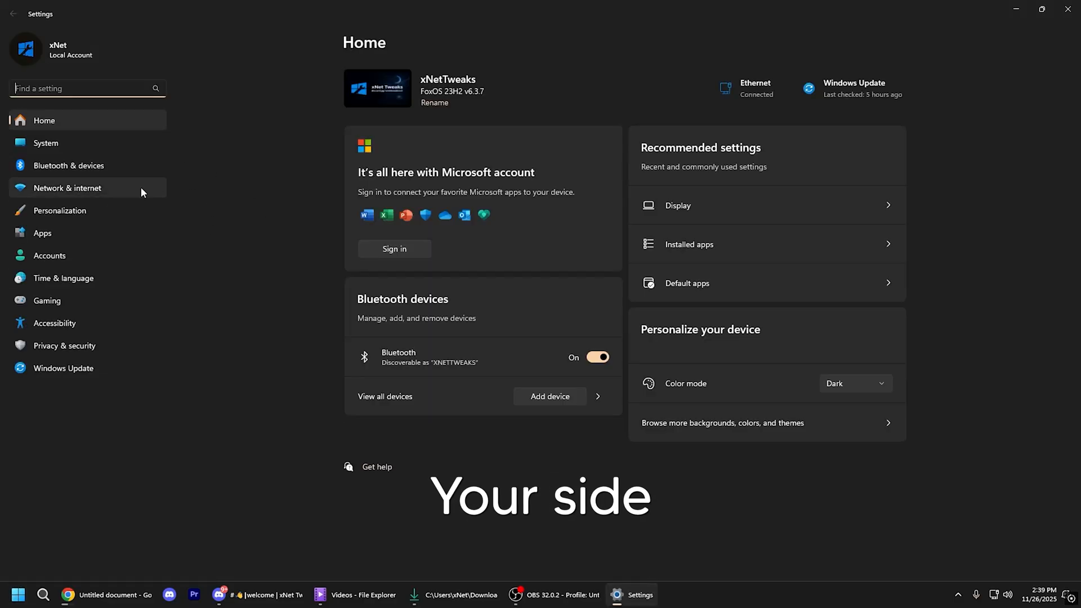
{"action": "left_click", "coordinate": [68, 301]}
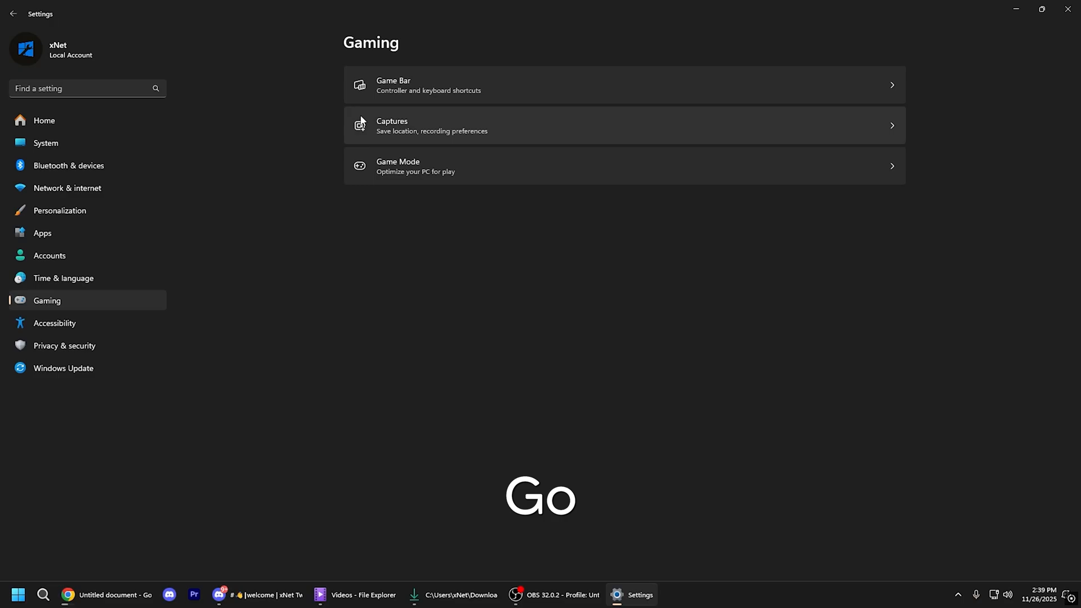
{"action": "left_click", "coordinate": [361, 172]}
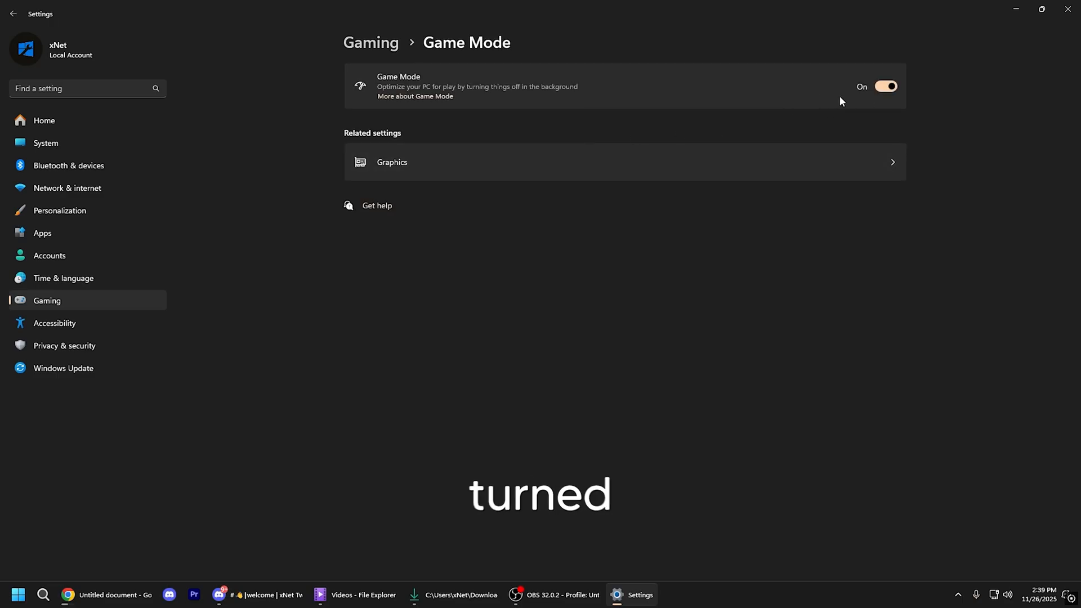
{"action": "left_click", "coordinate": [537, 166]}
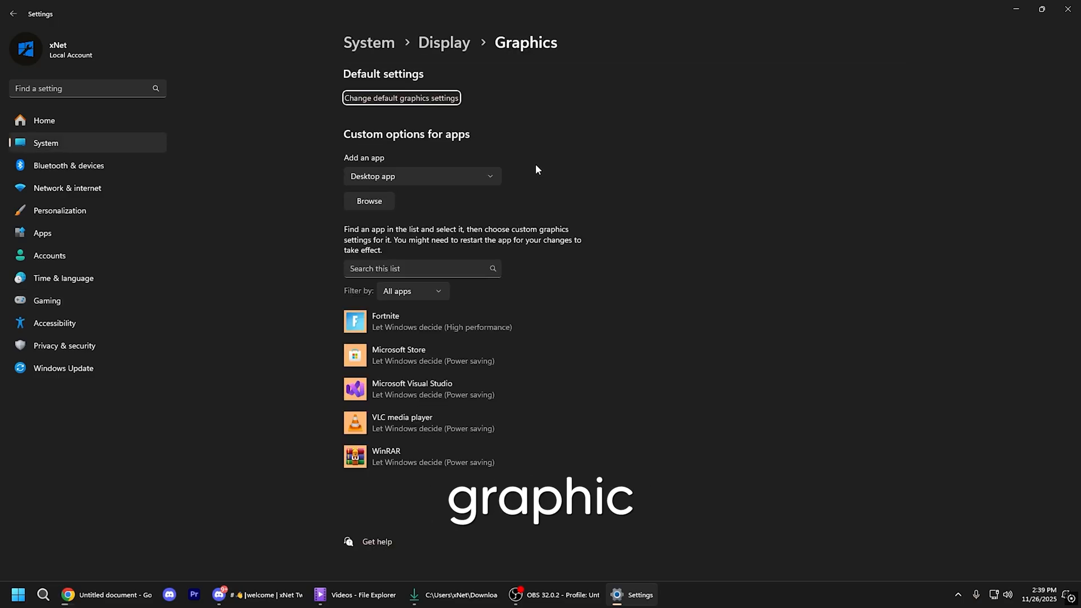
{"action": "left_click", "coordinate": [420, 100]}
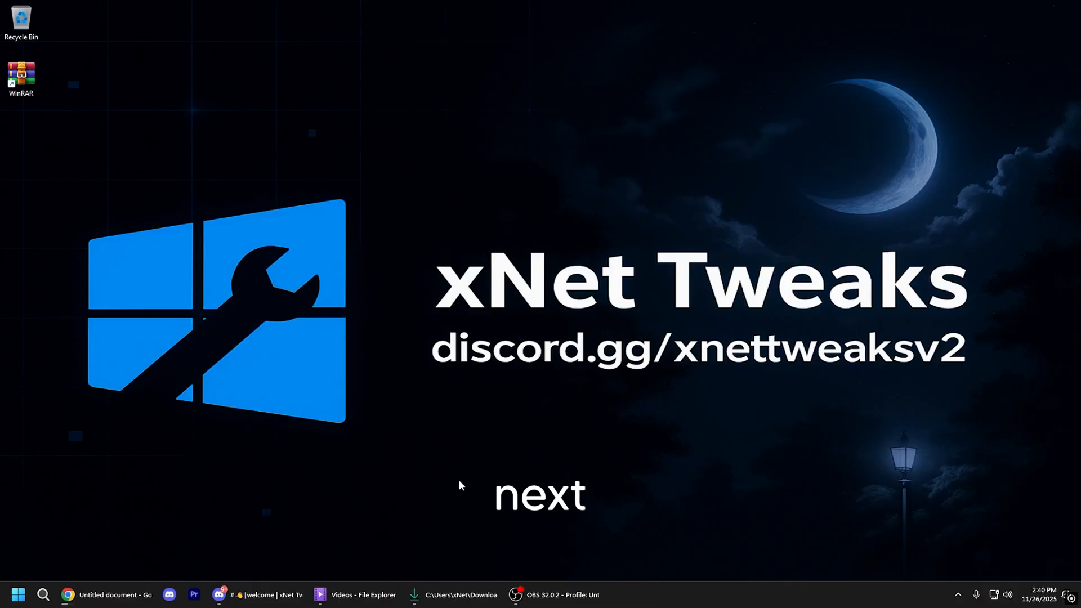
In Discord's video-resources channel, view the Fortnite Chapter 7 Optimization Guide post.
{"action": "left_click", "coordinate": [258, 595]}
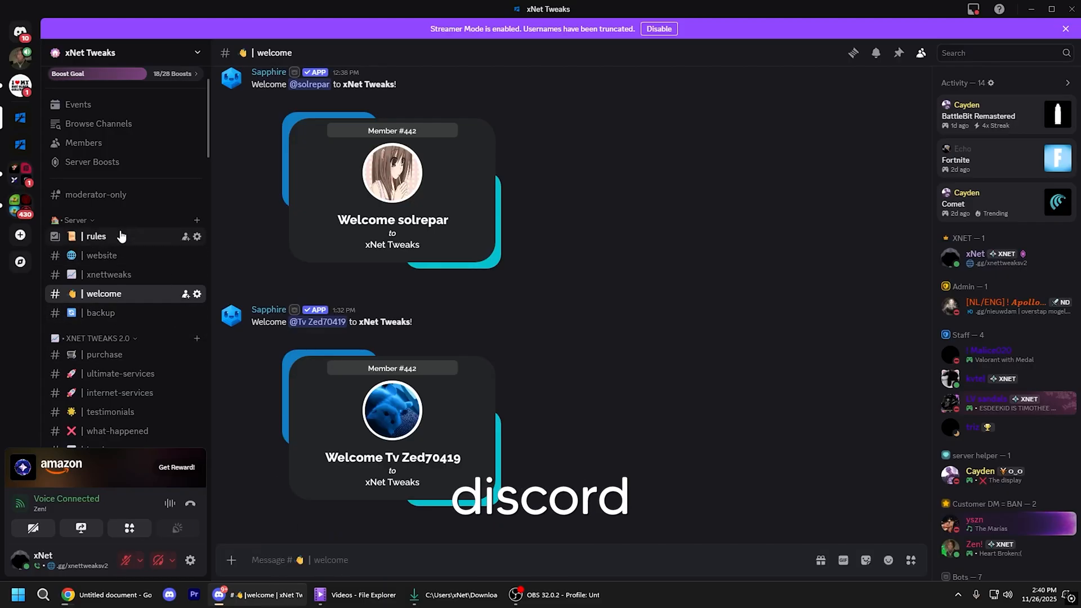
{"action": "scroll", "coordinate": [136, 334], "scroll_direction": "down", "scroll_amount": 5}
{"action": "scroll", "coordinate": [136, 335], "scroll_direction": "down", "scroll_amount": 3}
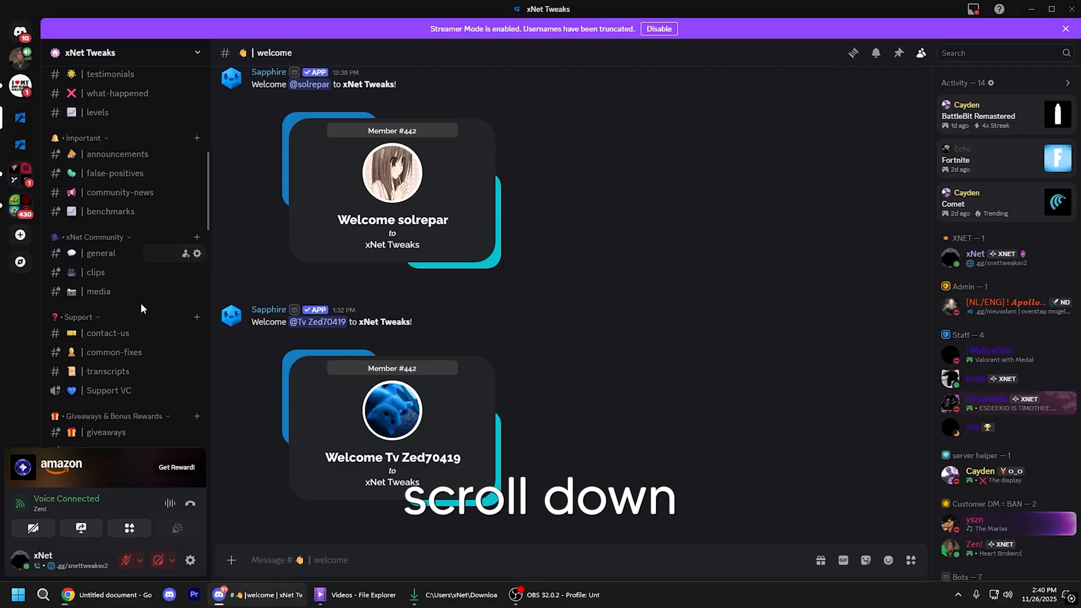
{"action": "scroll", "coordinate": [148, 325], "scroll_direction": "down", "scroll_amount": 2}
{"action": "scroll", "coordinate": [156, 317], "scroll_direction": "down", "scroll_amount": 3}
{"action": "left_click", "coordinate": [160, 321]}
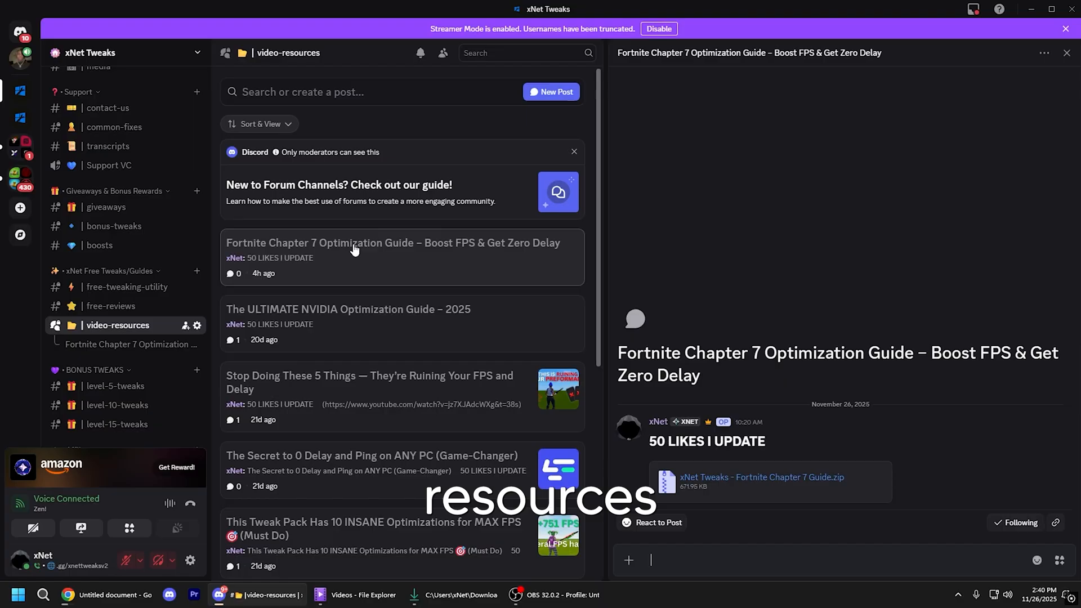
{"action": "left_click_drag", "start_coordinate": [619, 352], "coordinate": [720, 366]}
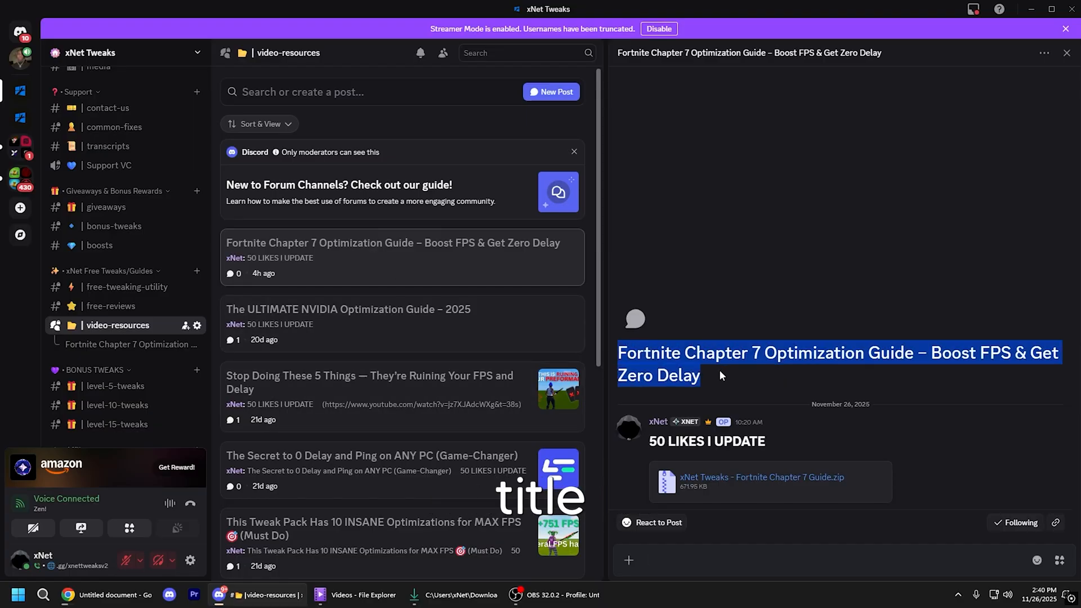
{"action": "left_click", "coordinate": [719, 369]}
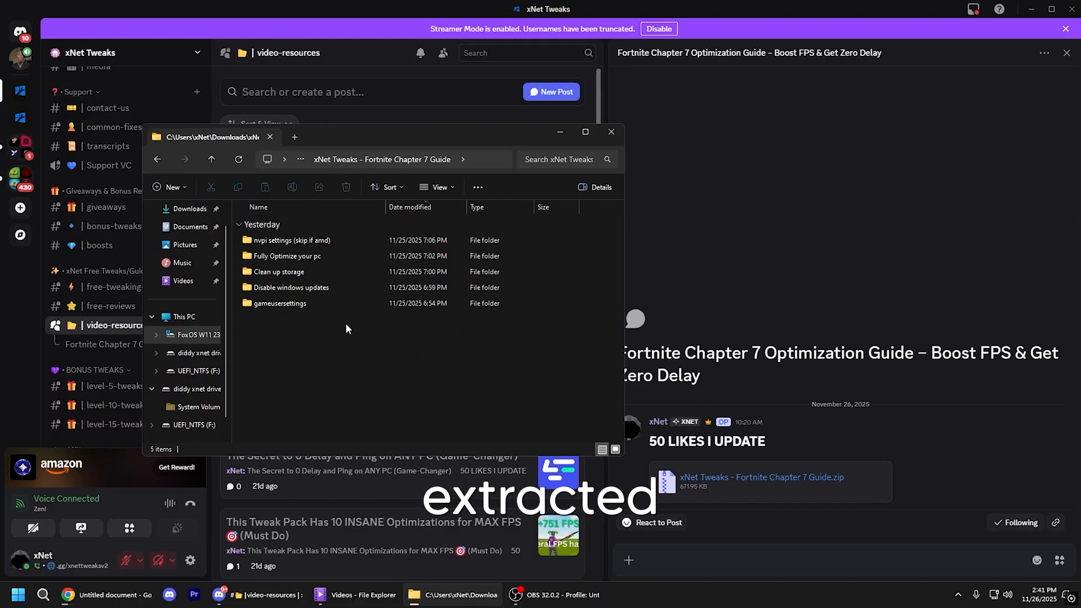
Run Disk Cleanup from the Clean up storage folder and delete the checked files on drive C:.
{"action": "double_click", "coordinate": [270, 279]}
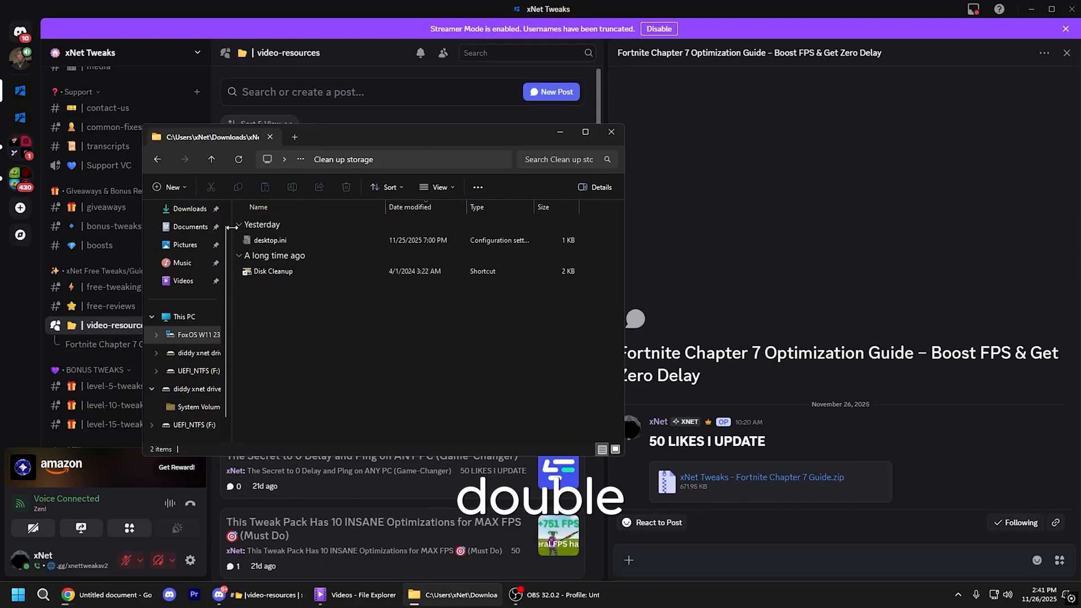
{"action": "double_click", "coordinate": [300, 270]}
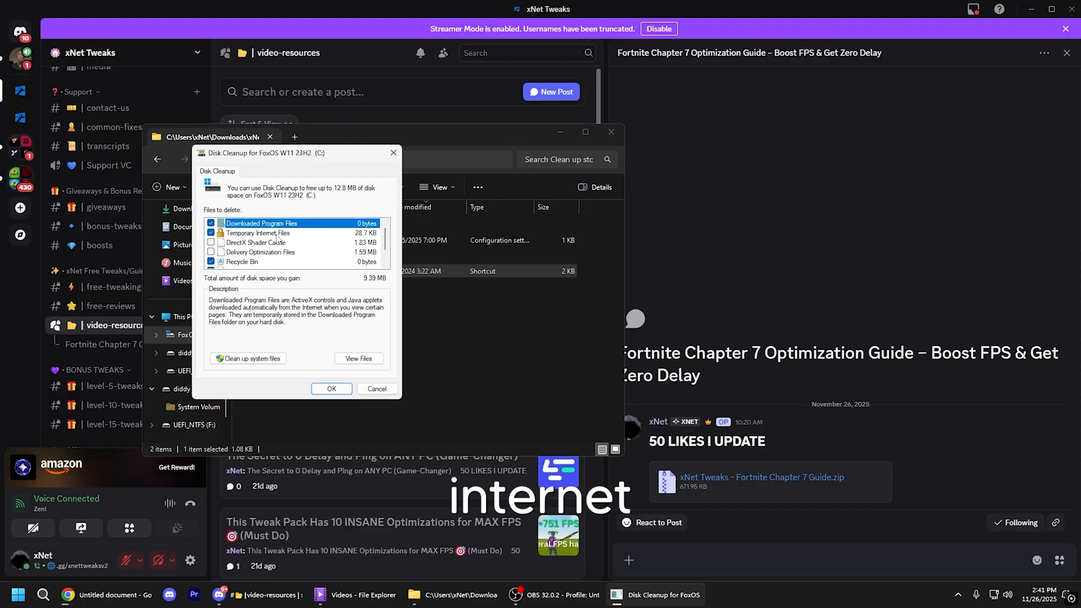
{"action": "scroll", "coordinate": [268, 238], "scroll_direction": "down", "scroll_amount": 1}
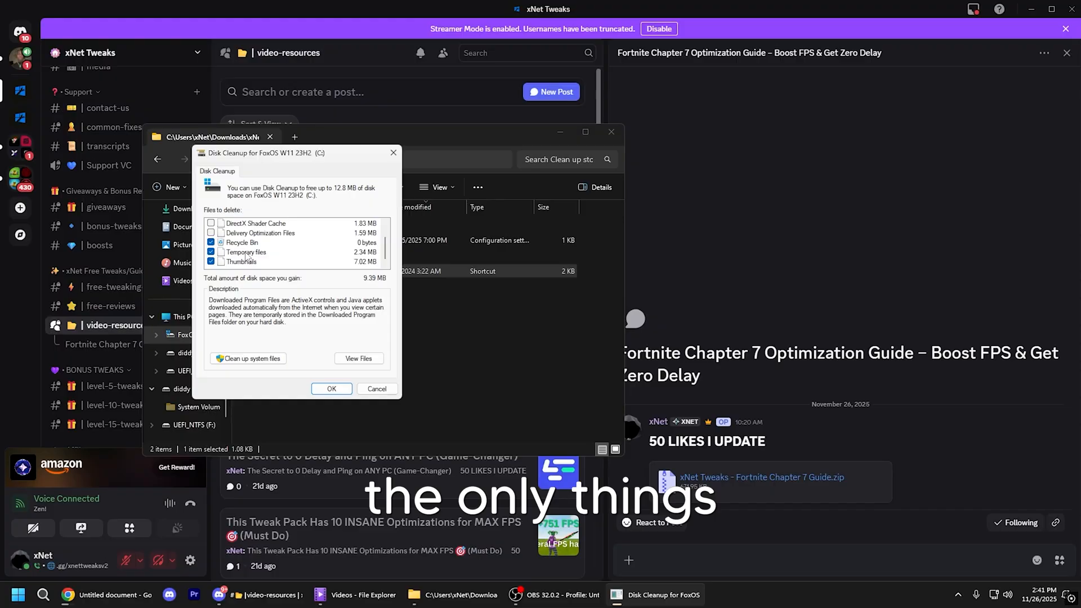
{"action": "scroll", "coordinate": [237, 251], "scroll_direction": "up", "scroll_amount": 1}
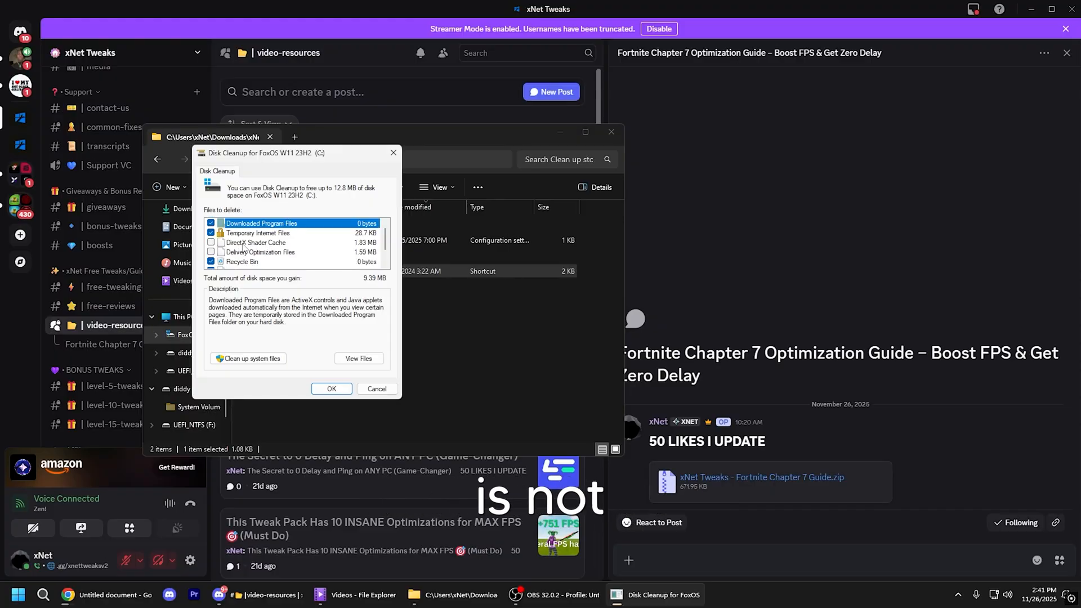
{"action": "left_click", "coordinate": [332, 389]}
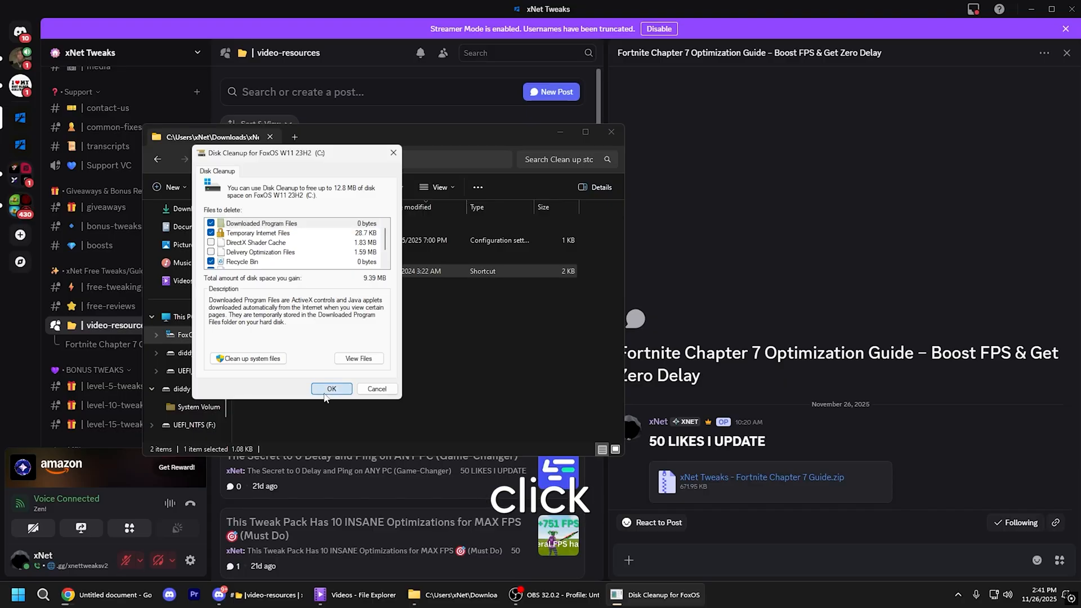
{"action": "left_click", "coordinate": [557, 302]}
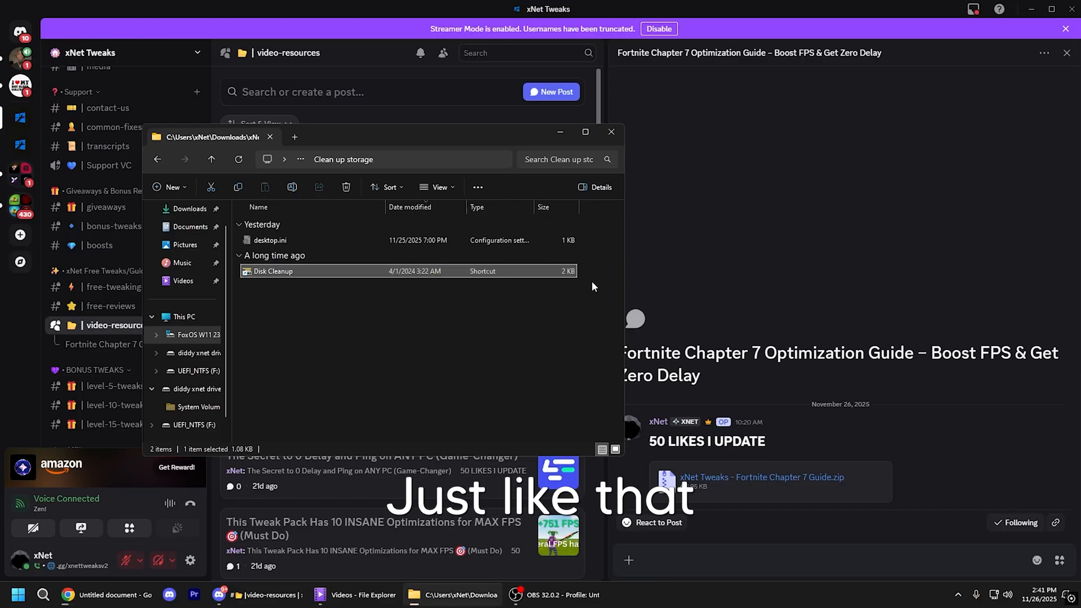
Run Wub.exe and disable Windows updates with Protect Services Settings, then close the blocker.
{"action": "left_click", "coordinate": [157, 159]}
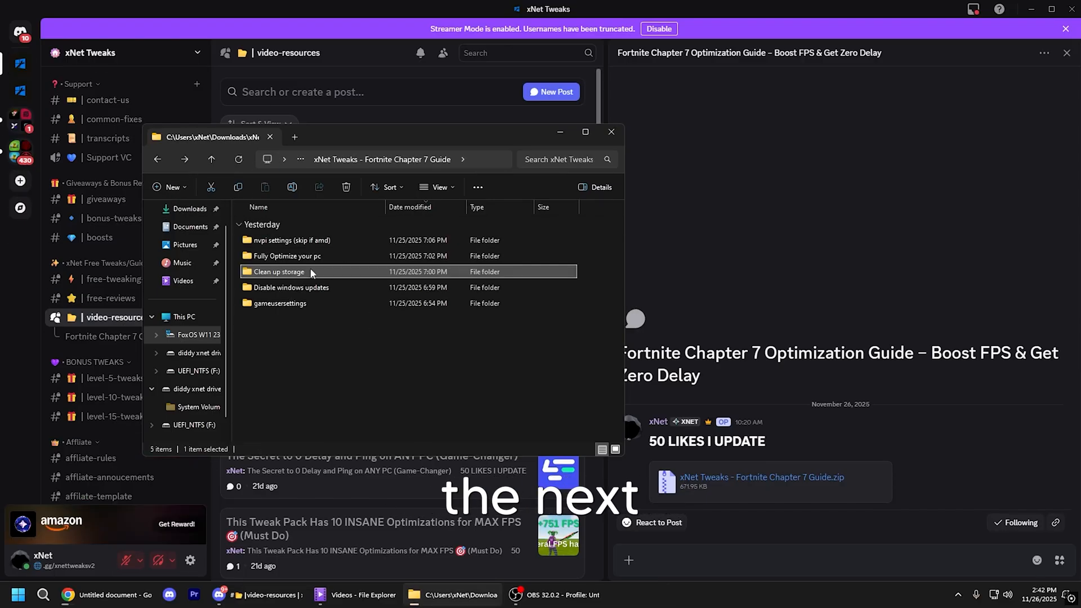
{"action": "double_click", "coordinate": [313, 288]}
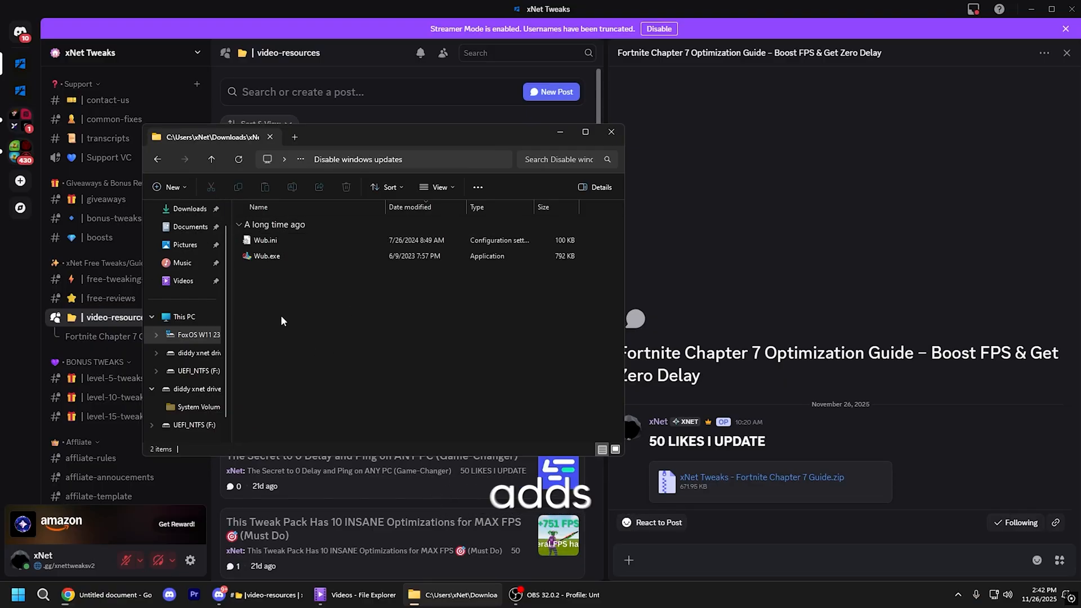
{"action": "right_click", "coordinate": [261, 258]}
{"action": "double_click", "coordinate": [252, 259]}
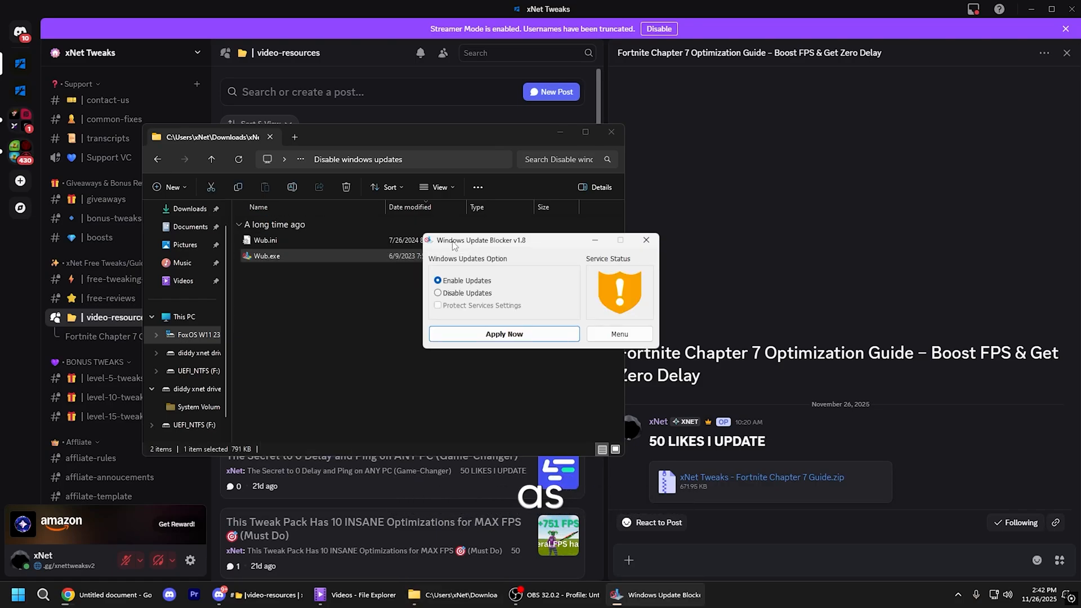
{"action": "left_click_drag", "start_coordinate": [453, 245], "coordinate": [378, 240]}
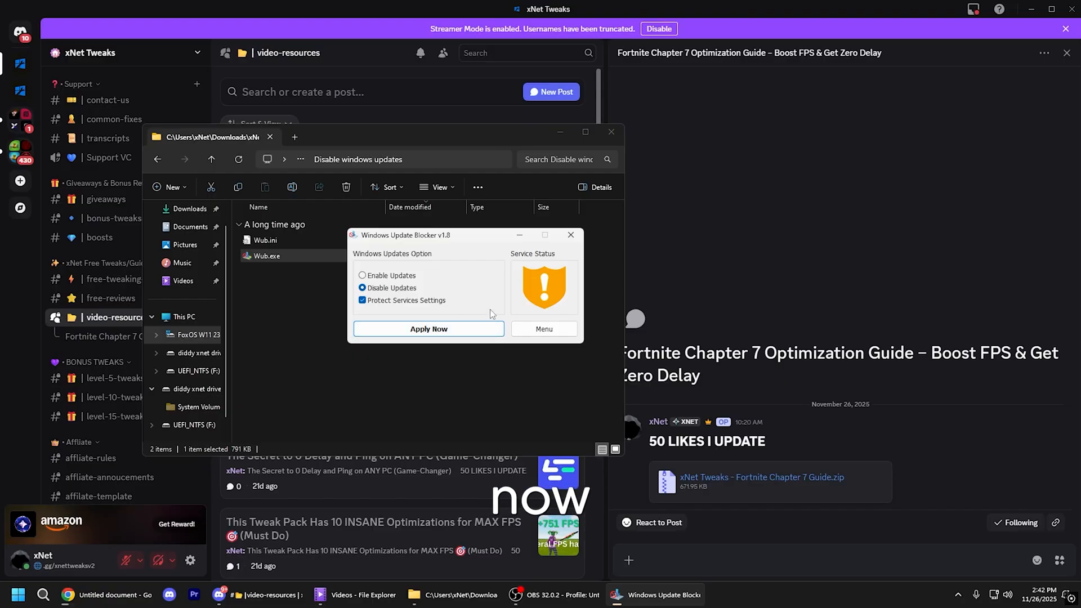
{"action": "left_click", "coordinate": [571, 234]}
Show the guide's gameusersettings folder and the local AppData folder via the Run prompt.
{"action": "left_click", "coordinate": [157, 160]}
{"action": "double_click", "coordinate": [279, 287]}
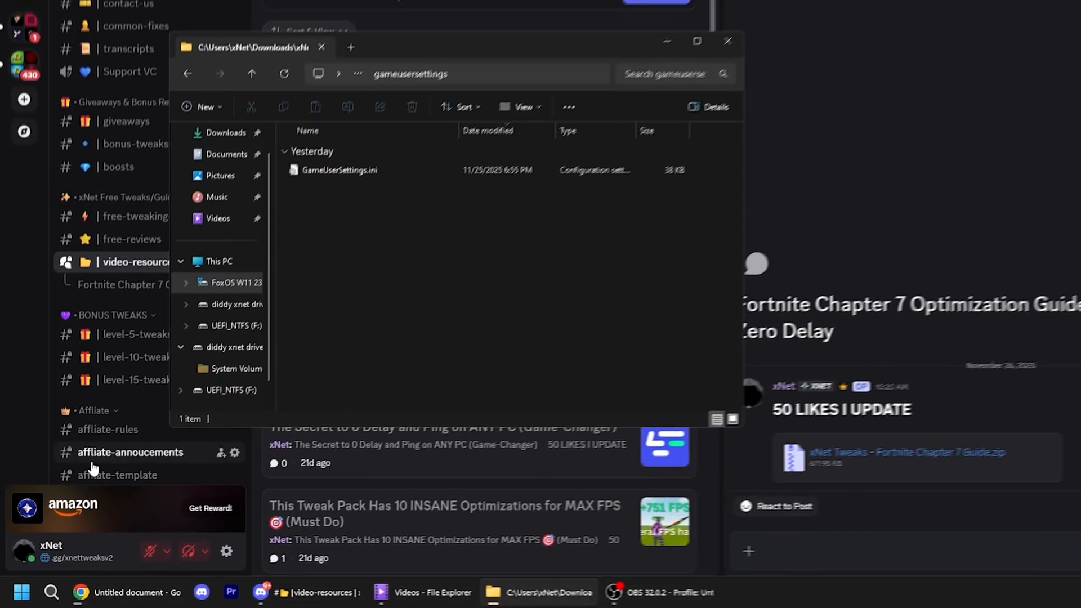
{"action": "key", "text": "super+r"}
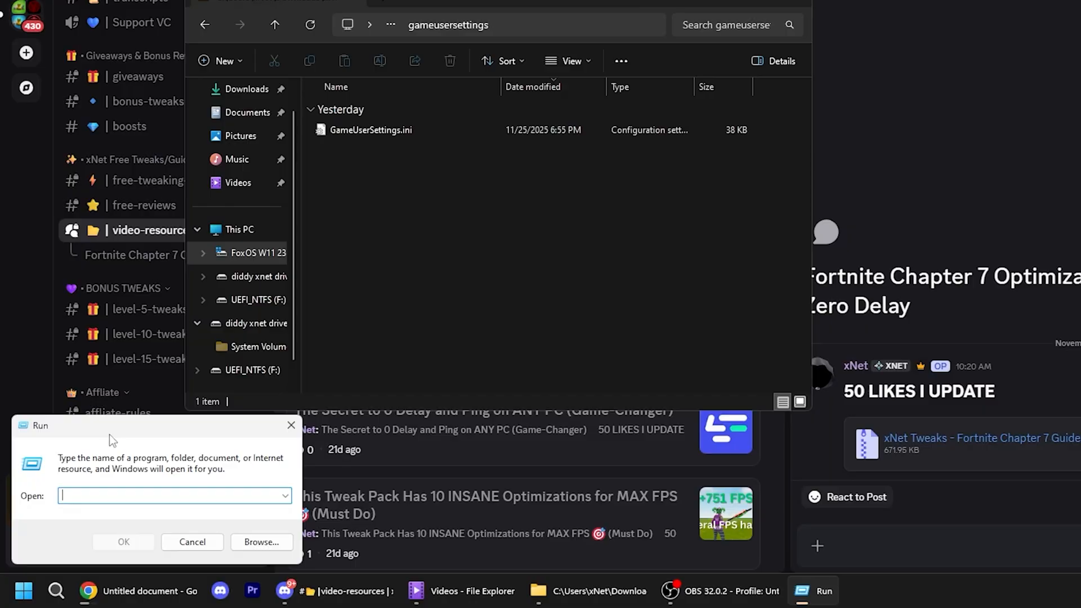
{"action": "type", "text": "%localappdata%"}
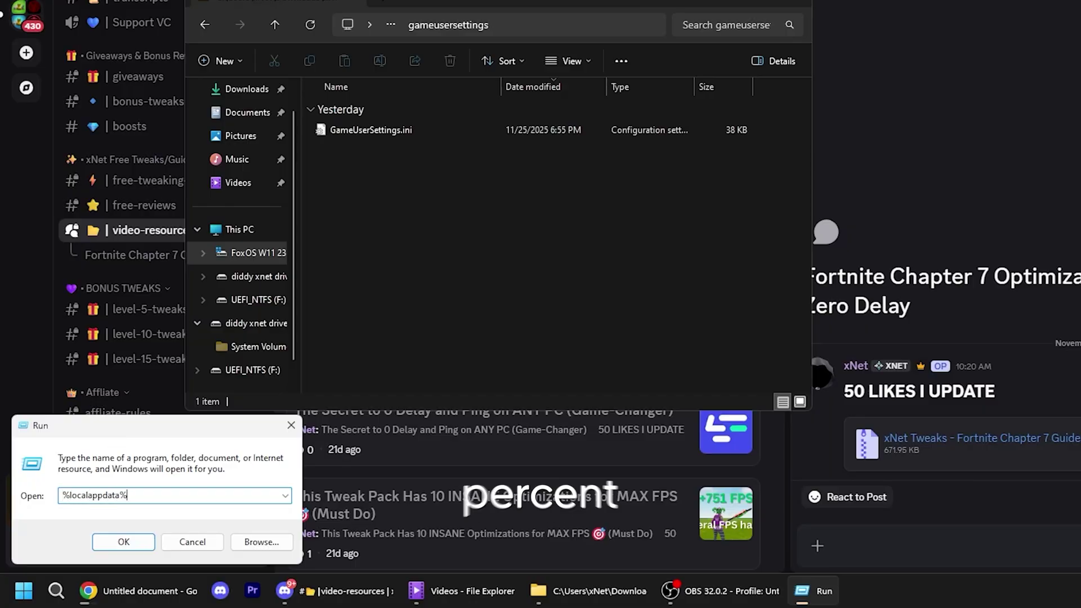
{"action": "key", "text": "Return"}
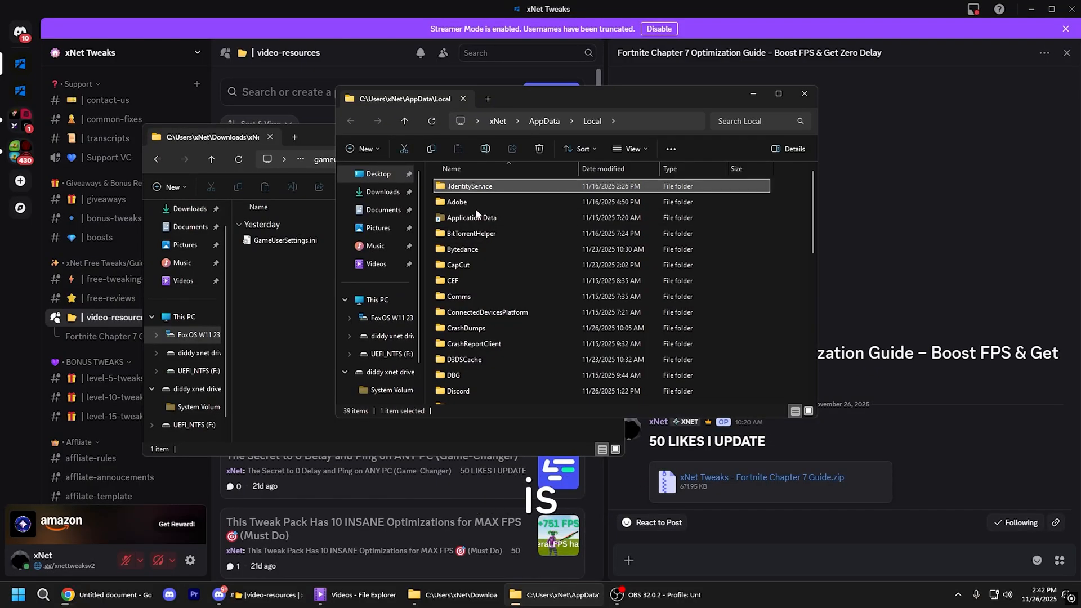
Replace GameUserSettings.ini in FortniteGame\Saved\Config\WindowsClient with the downloaded one.
{"action": "left_click", "coordinate": [480, 198]}
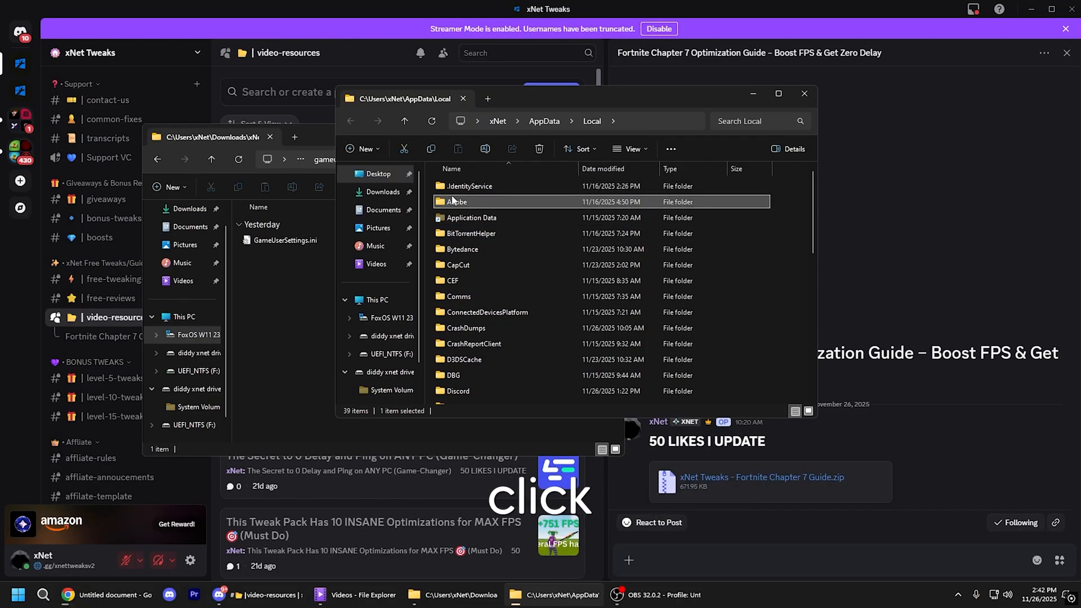
{"action": "key", "text": "f"}
{"action": "key", "text": "f"}
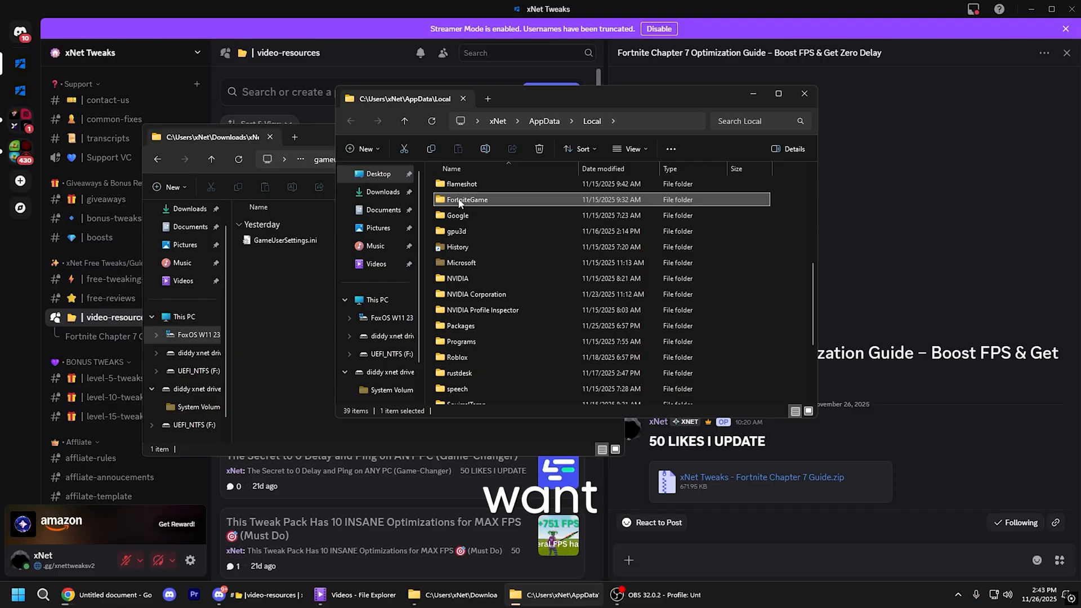
{"action": "double_click", "coordinate": [457, 199]}
{"action": "double_click", "coordinate": [455, 187]}
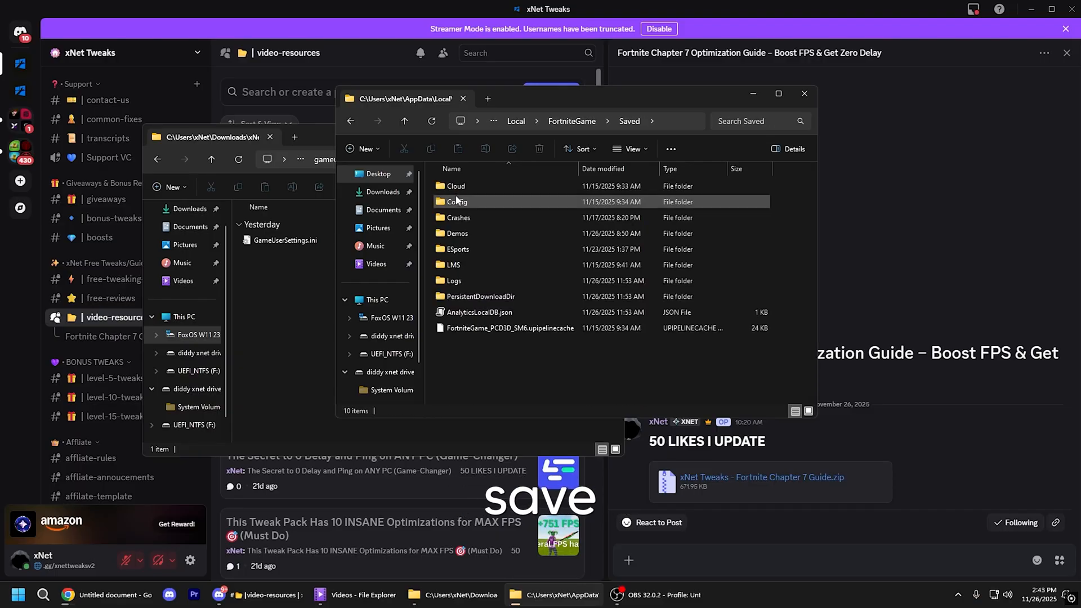
{"action": "double_click", "coordinate": [454, 205]}
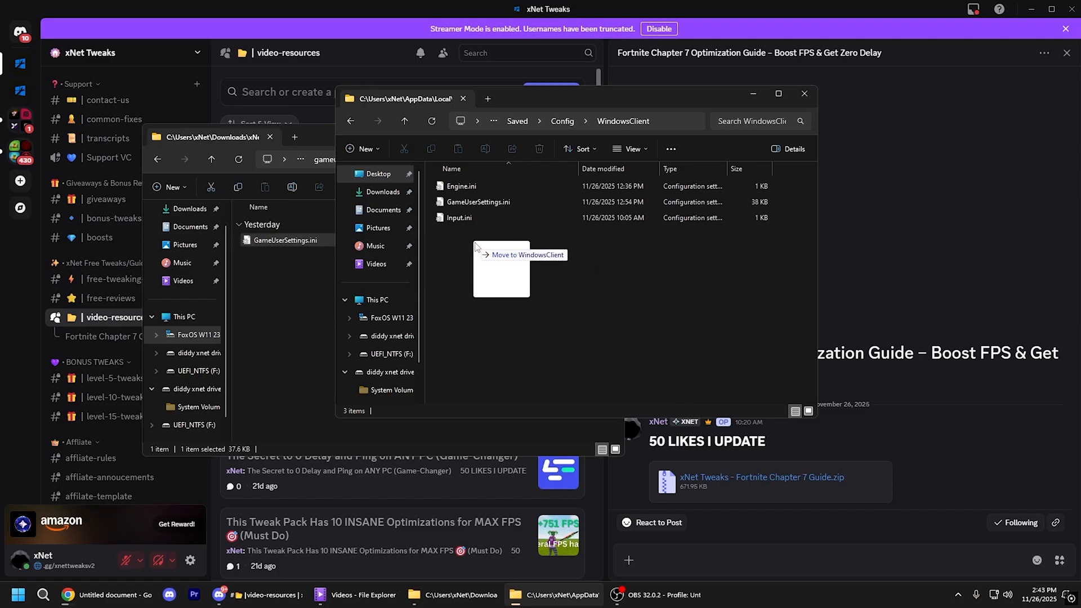
{"action": "left_click_drag", "start_coordinate": [270, 243], "coordinate": [472, 243]}
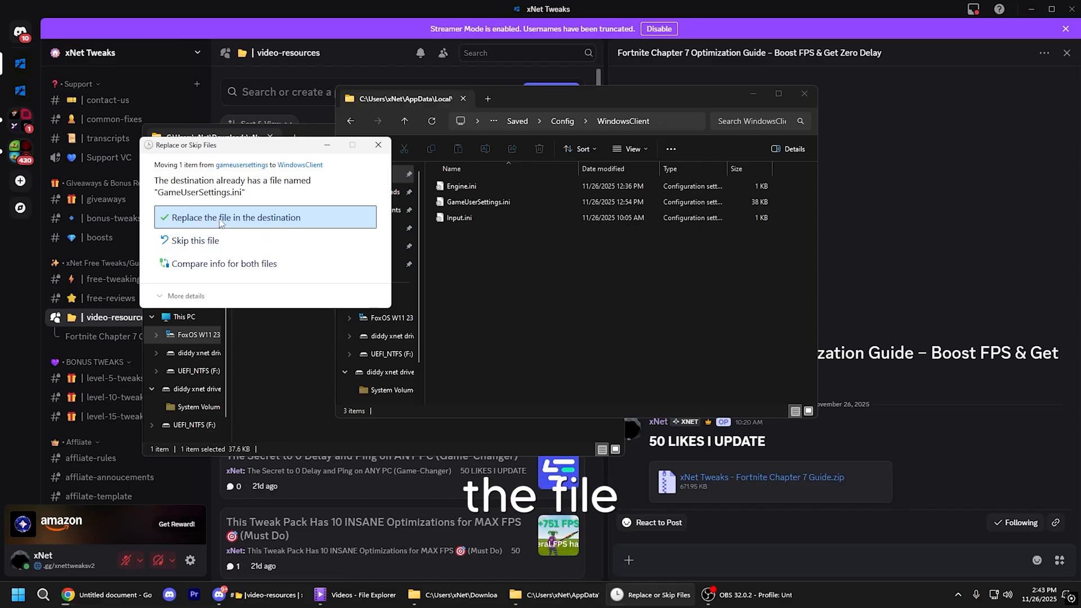
{"action": "left_click", "coordinate": [192, 220]}
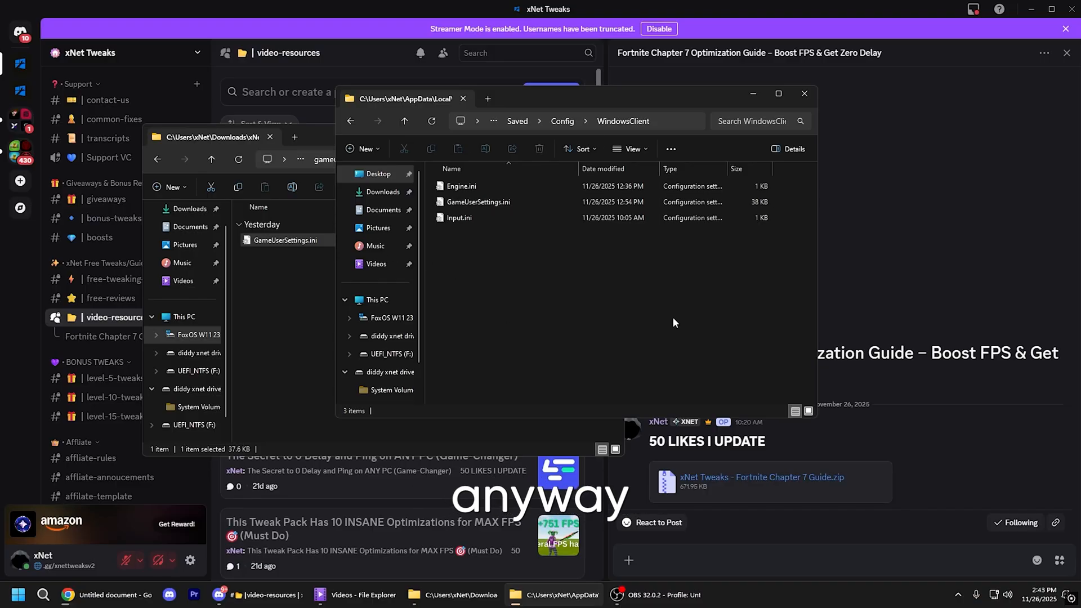
Launch nvidiaProfileInspector.exe from the guide's nvpi settings folder.
{"action": "left_click", "coordinate": [808, 95]}
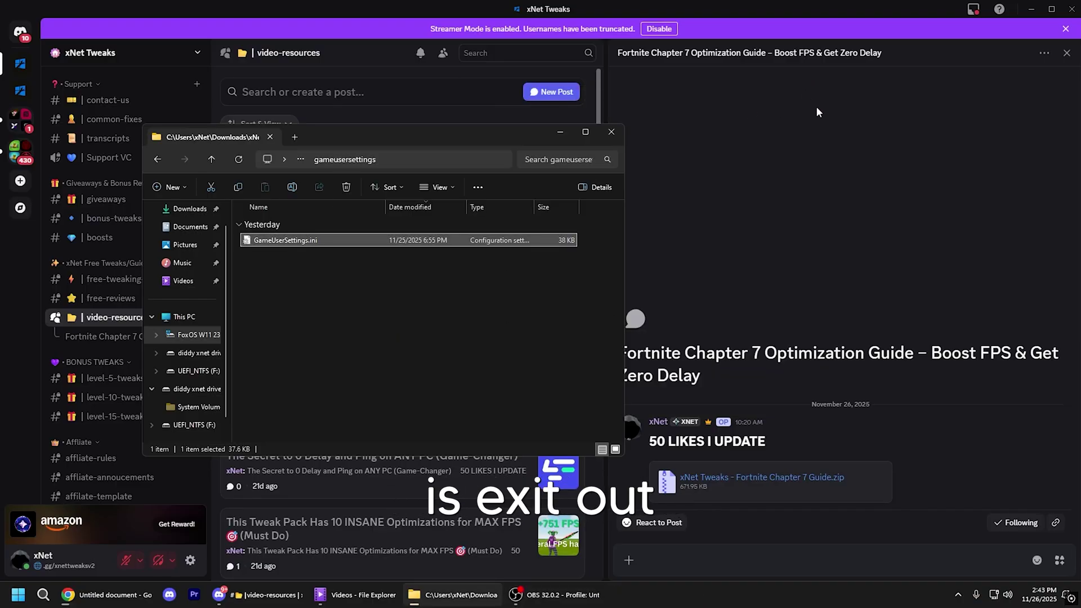
{"action": "left_click", "coordinate": [157, 160]}
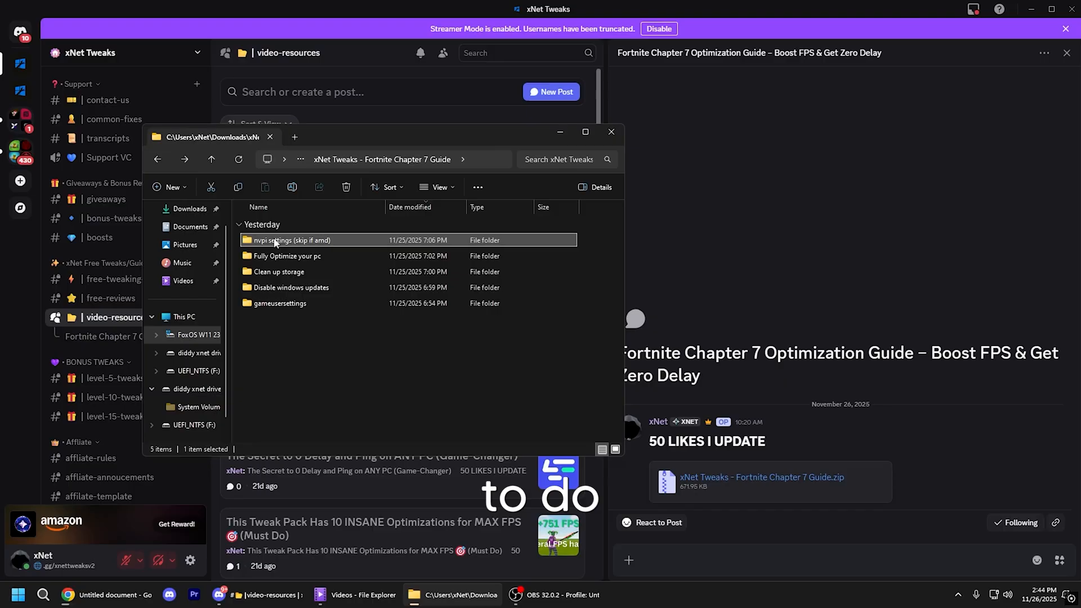
{"action": "double_click", "coordinate": [275, 242]}
{"action": "left_click", "coordinate": [302, 241]}
{"action": "double_click", "coordinate": [303, 241]}
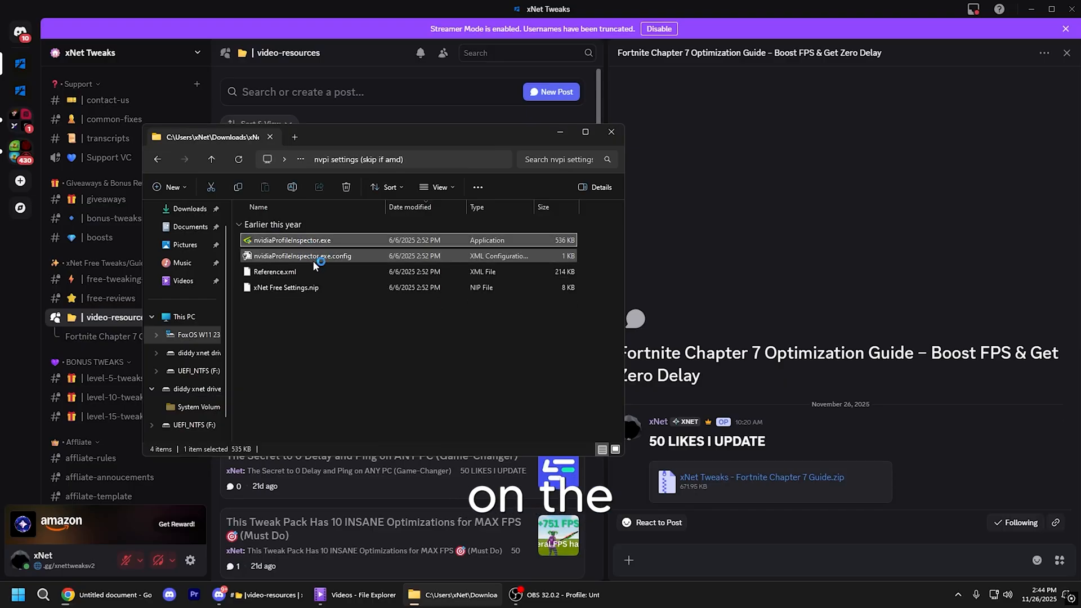
{"action": "left_click_drag", "start_coordinate": [614, 72], "coordinate": [624, 69]}
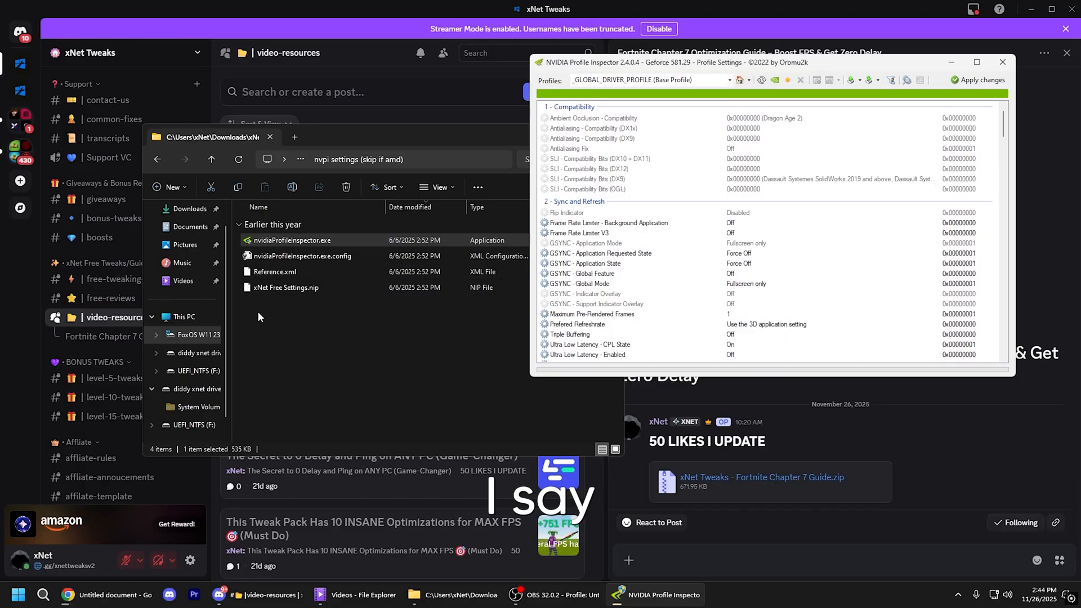
Import the xNet Free Settings.nip profile into Profile Inspector and apply the changes.
{"action": "left_click_drag", "start_coordinate": [313, 290], "coordinate": [557, 247]}
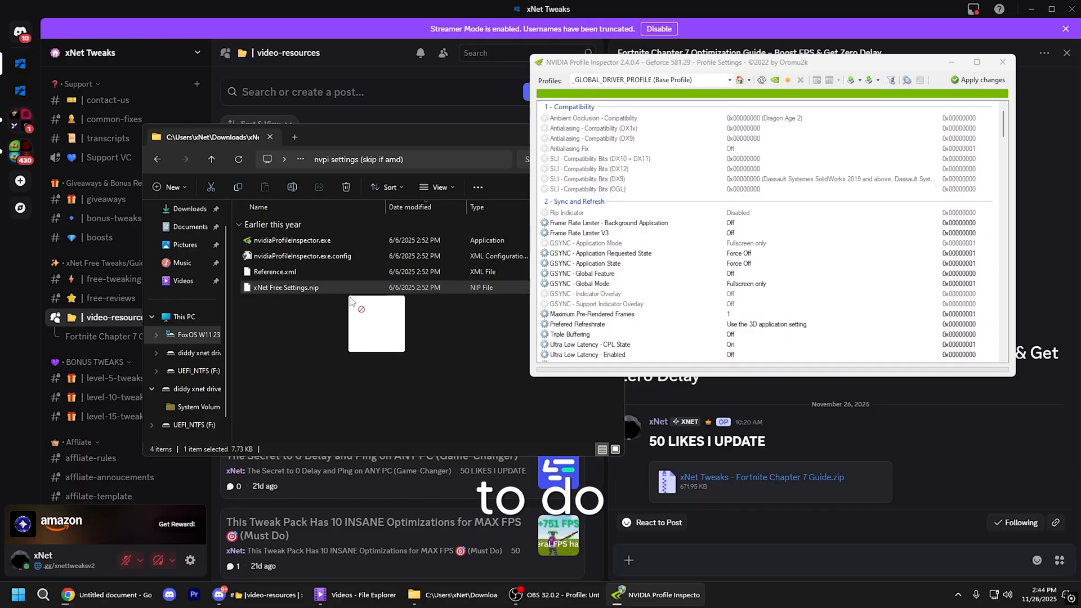
{"action": "left_click_drag", "start_coordinate": [657, 212], "coordinate": [657, 213]}
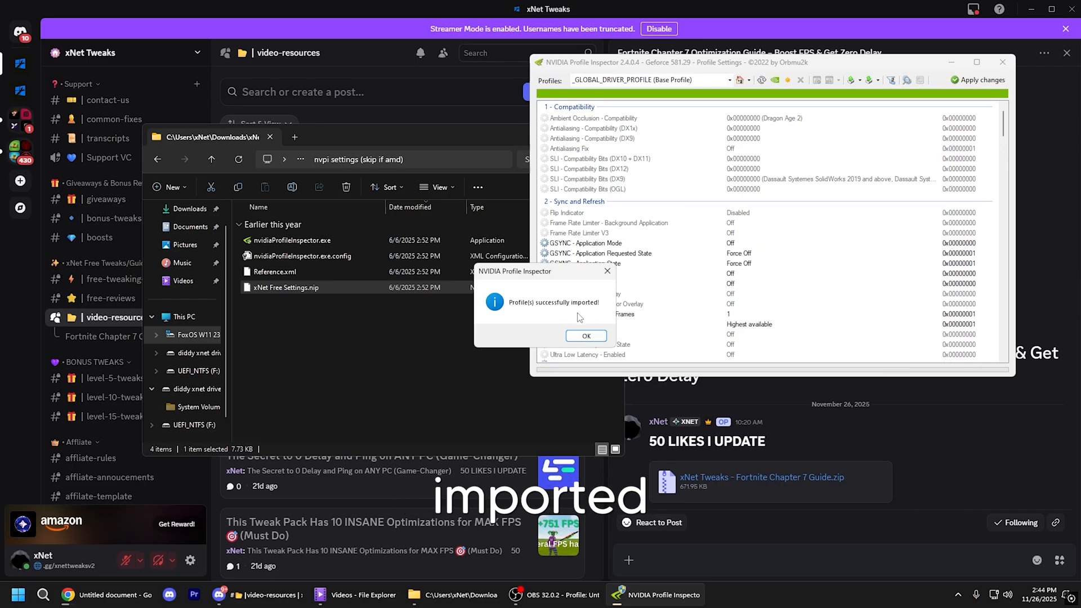
{"action": "left_click", "coordinate": [580, 335]}
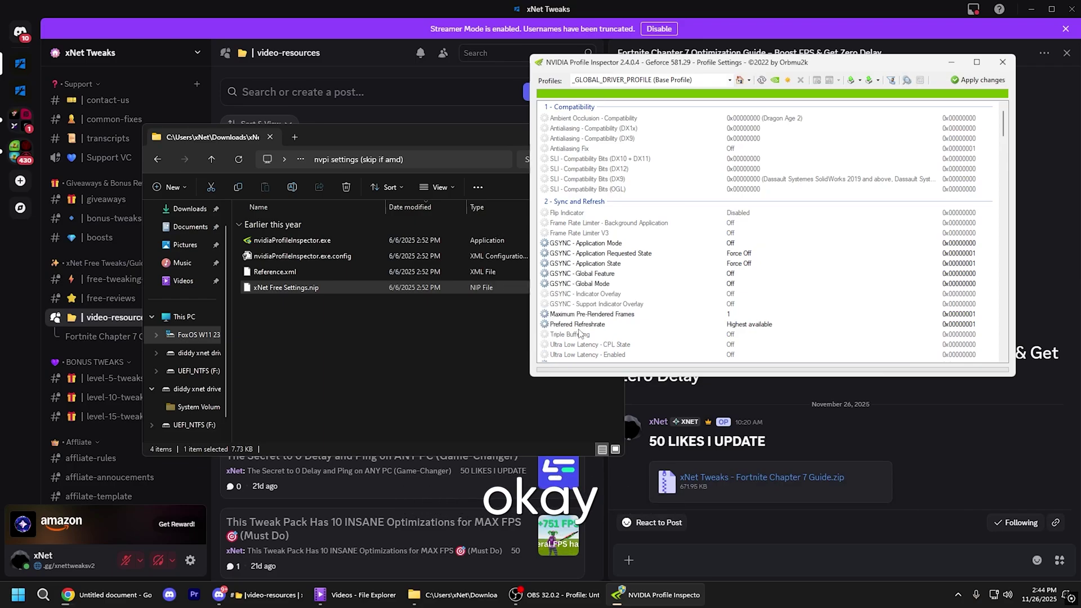
{"action": "left_click", "coordinate": [980, 80]}
In NVIDIA Control Panel, apply 'Use the advanced 3D image settings'.
{"action": "left_click", "coordinate": [1003, 62]}
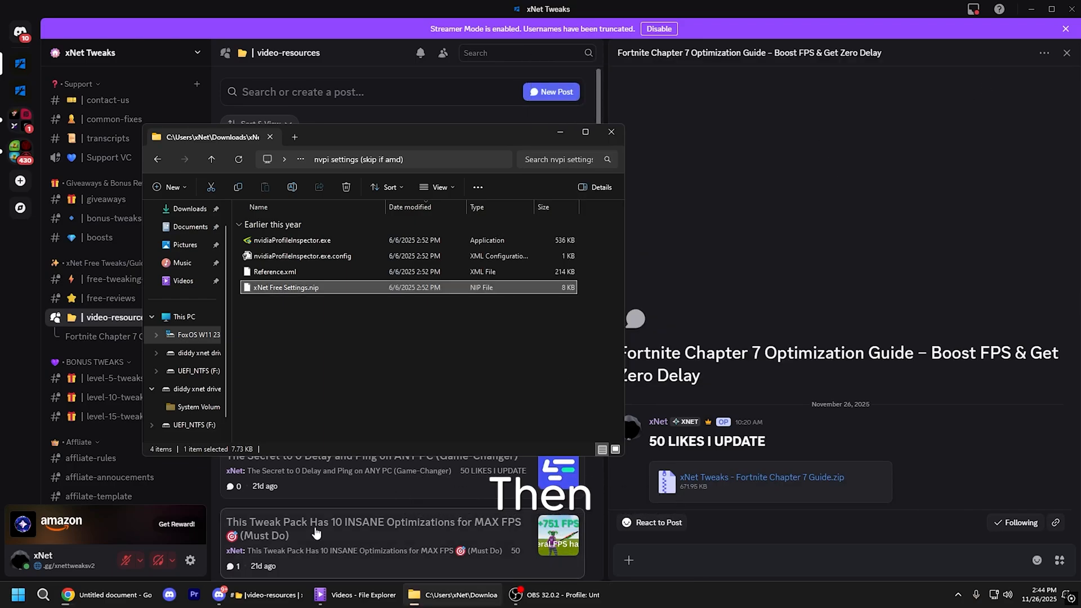
{"action": "left_click", "coordinate": [18, 594]}
{"action": "type", "text": "narrator"}
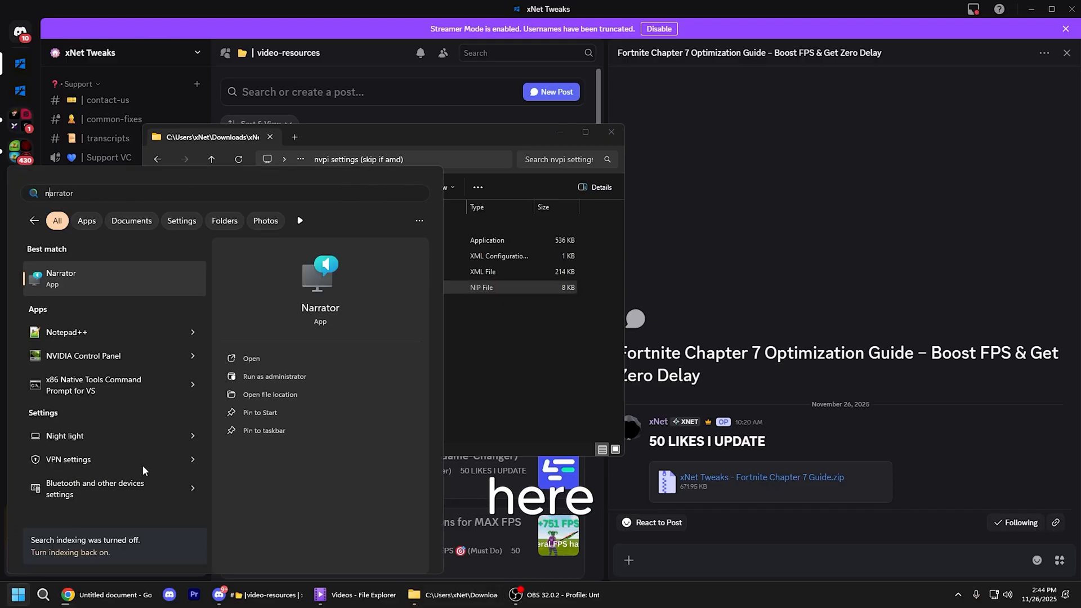
{"action": "type", "text": "nvidia"}
{"action": "left_click", "coordinate": [267, 291]}
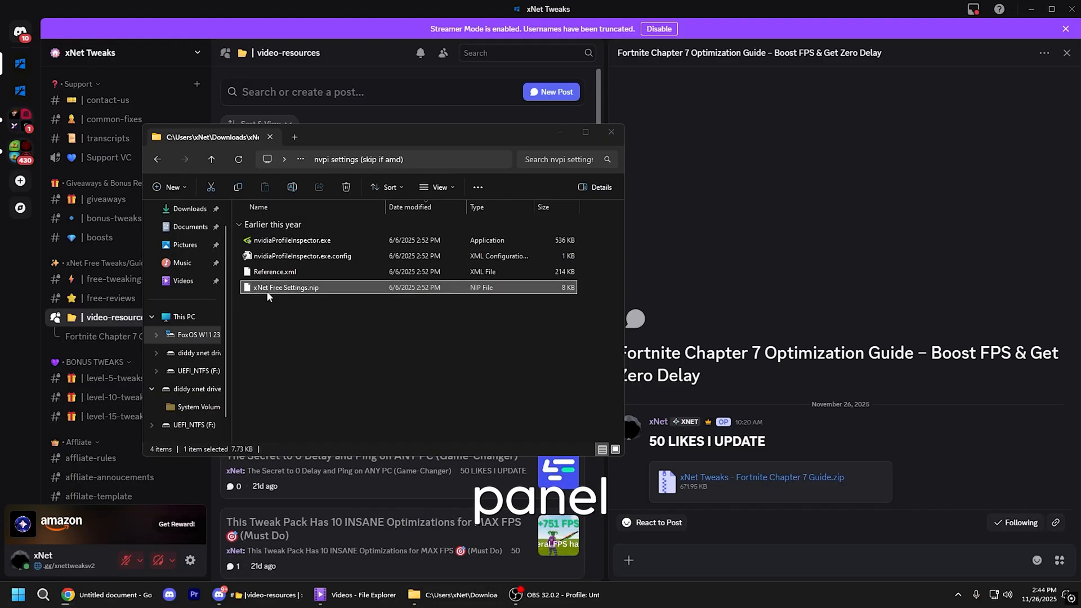
{"action": "left_click", "coordinate": [246, 151]}
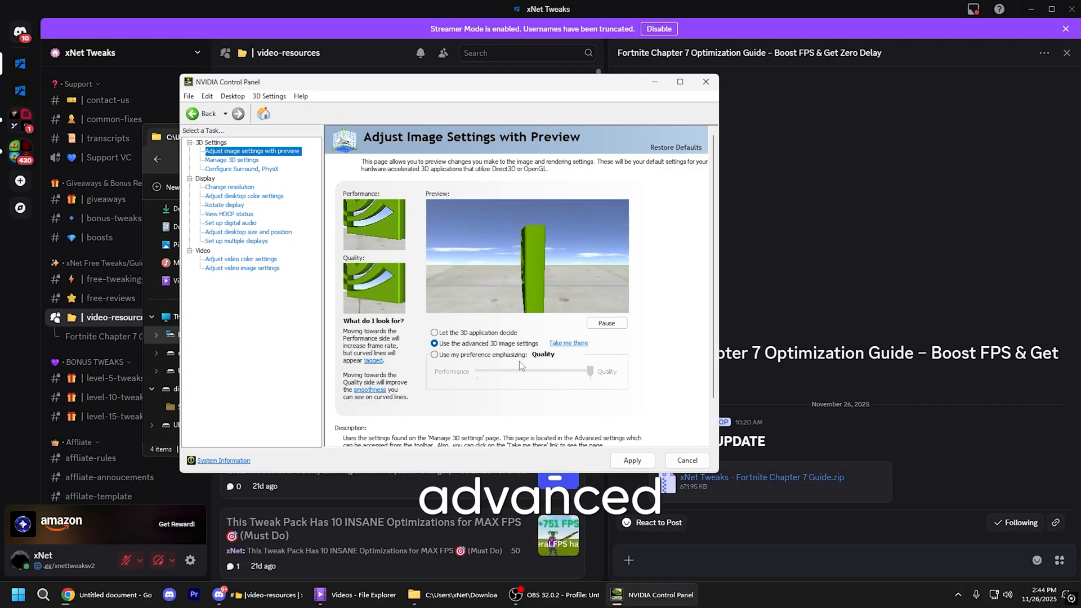
{"action": "left_click", "coordinate": [632, 461]}
Keep the RTX 4070 SUPER as the PhysX processor and close NVIDIA Control Panel.
{"action": "left_click", "coordinate": [232, 169]}
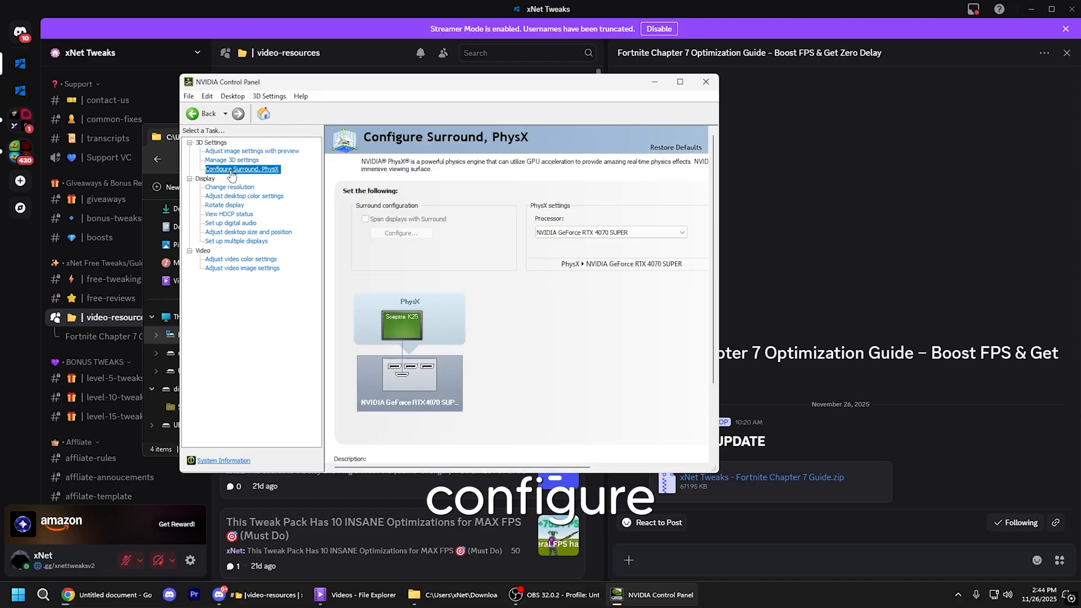
{"action": "left_click", "coordinate": [568, 236]}
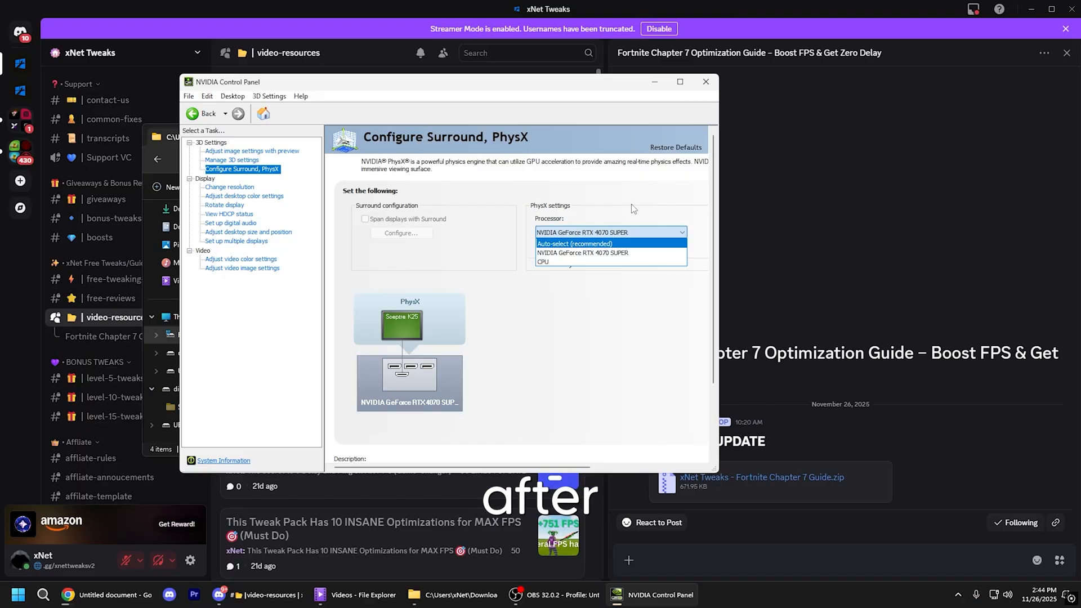
{"action": "left_click", "coordinate": [708, 87]}
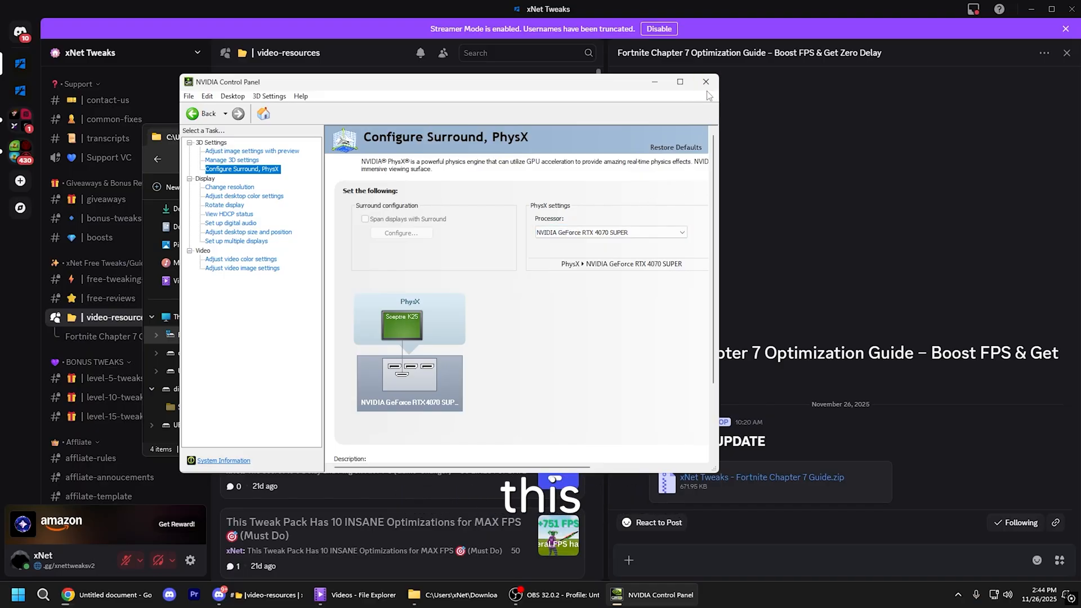
{"action": "left_click", "coordinate": [706, 83]}
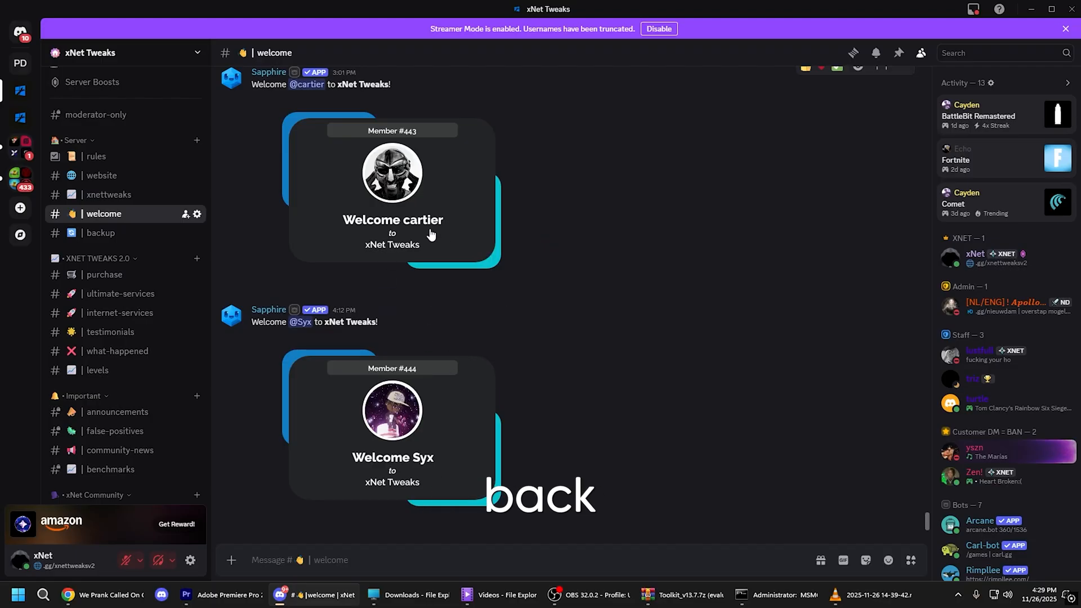
{"action": "scroll", "coordinate": [127, 271], "scroll_direction": "down", "scroll_amount": 3}
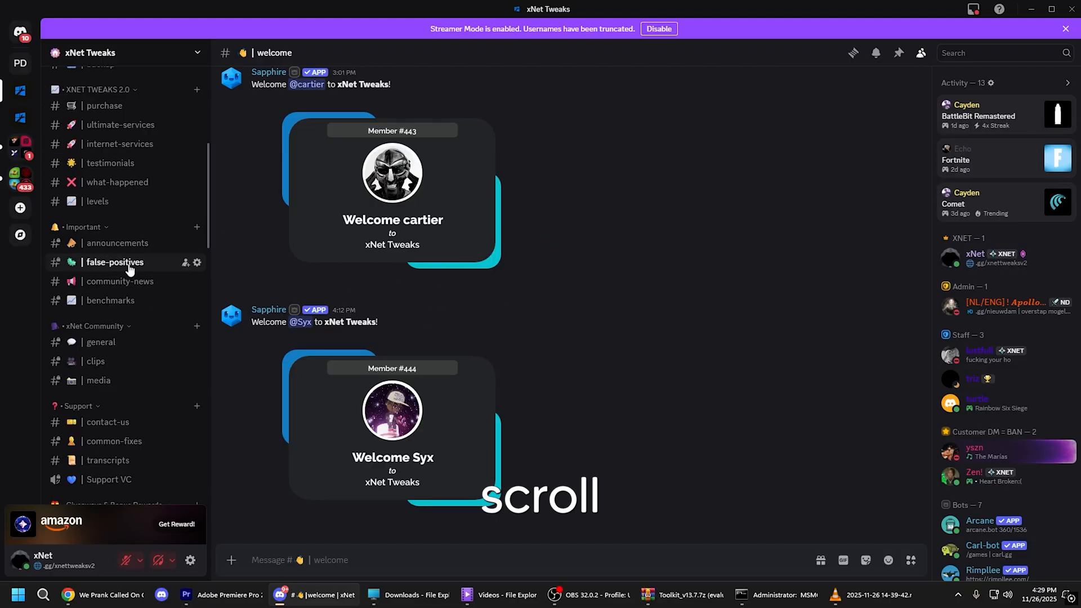
{"action": "scroll", "coordinate": [86, 277], "scroll_direction": "down", "scroll_amount": 2}
{"action": "scroll", "coordinate": [93, 296], "scroll_direction": "down", "scroll_amount": 4}
Launch xNet Free Tweaks v4.0.bat from Downloads as administrator after opening the free-tweaking-utility channel.
{"action": "left_click", "coordinate": [101, 320]}
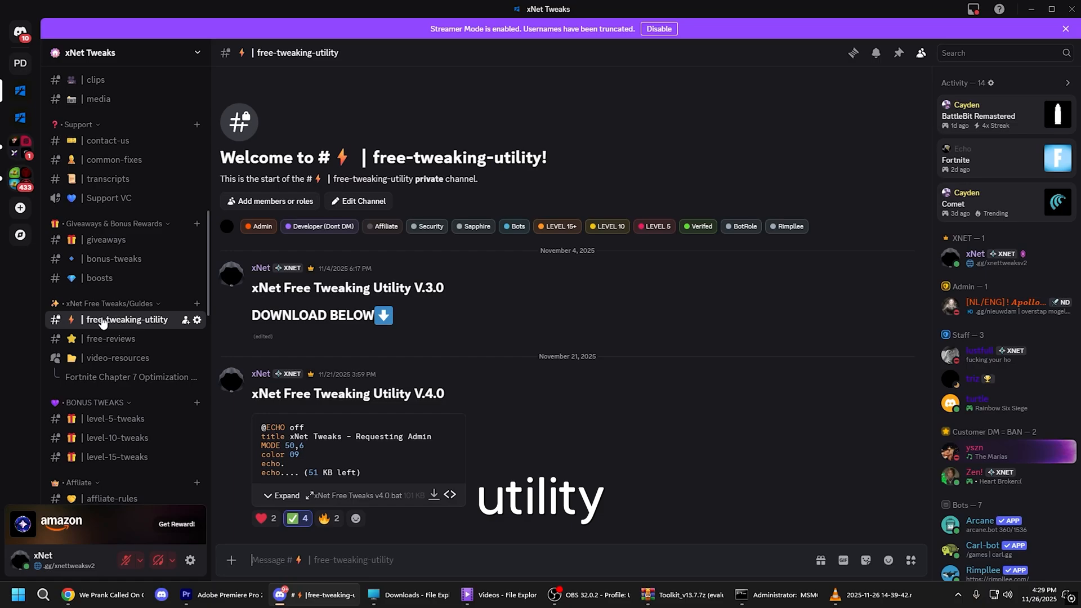
{"action": "mouse_move", "coordinate": [448, 495]}
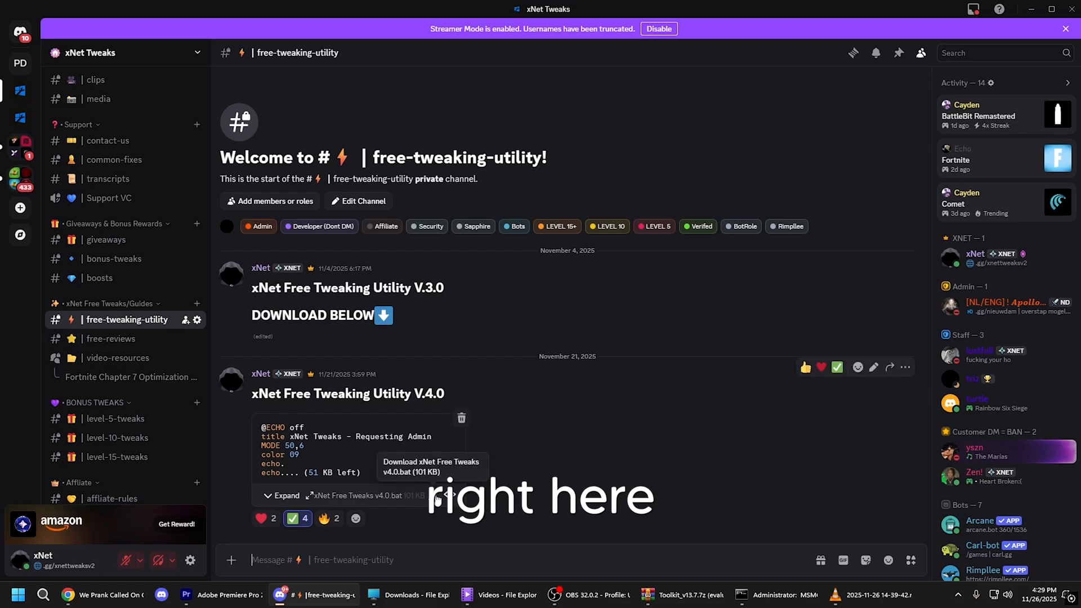
{"action": "key", "text": "alt+Tab"}
{"action": "double_click", "coordinate": [202, 195]}
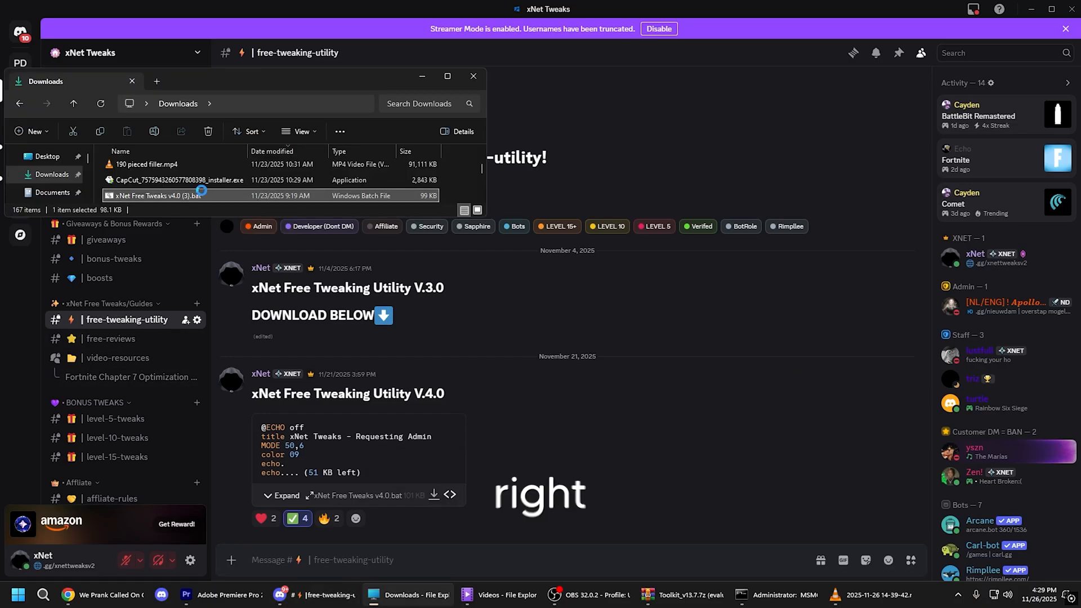
{"action": "right_click", "coordinate": [201, 195]}
{"action": "left_click", "coordinate": [241, 231]}
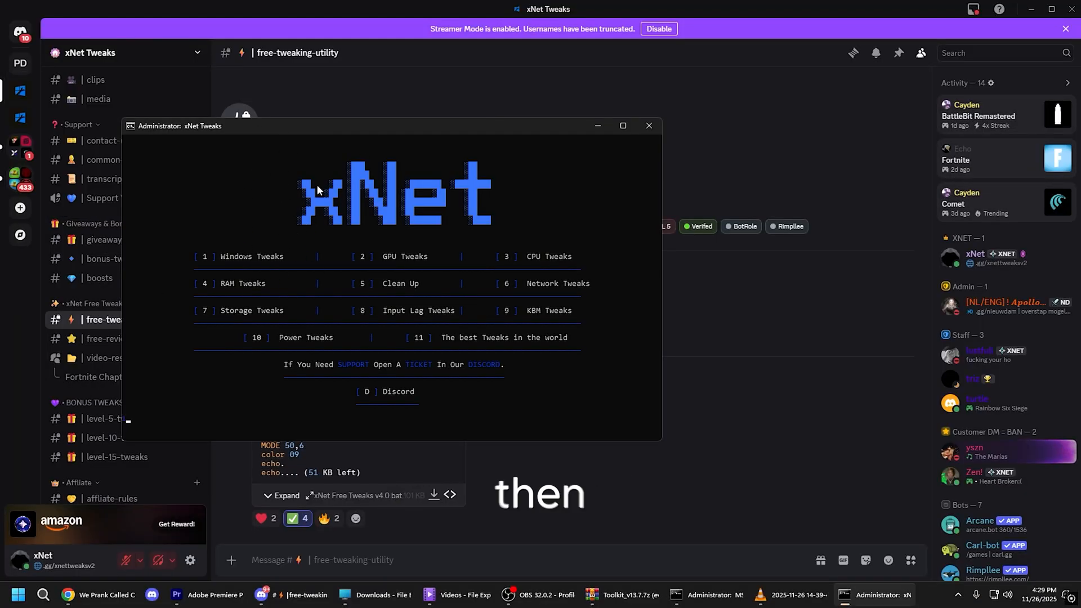
{"action": "type", "text": "1"}
Run the Windows Tweaks, then the Nvidia GPU tweaks, confirming the overwrite prompt.
{"action": "key", "text": "Return"}
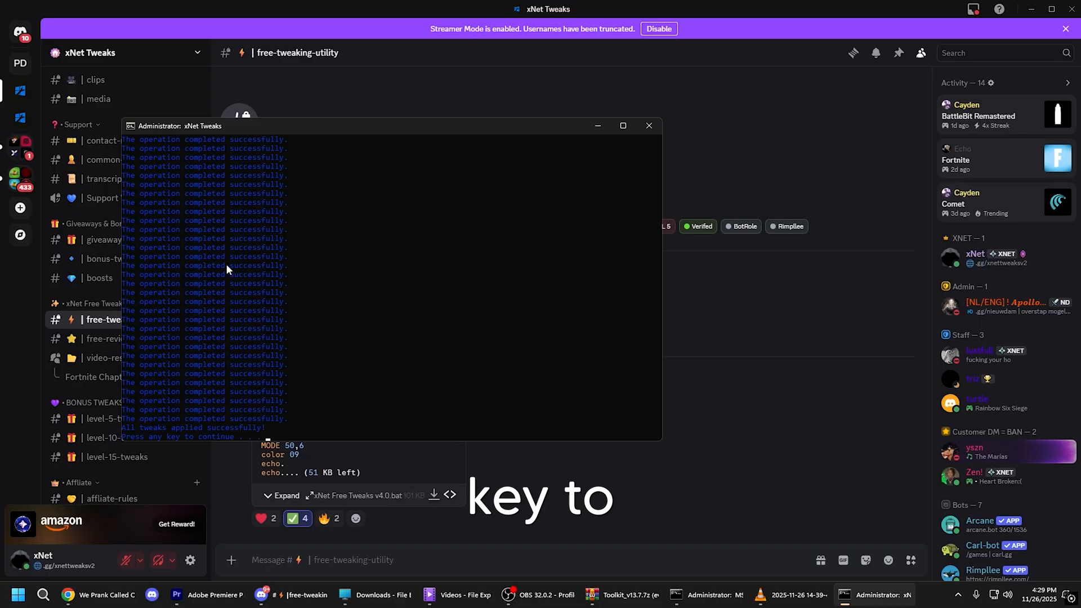
{"action": "key", "text": "Return"}
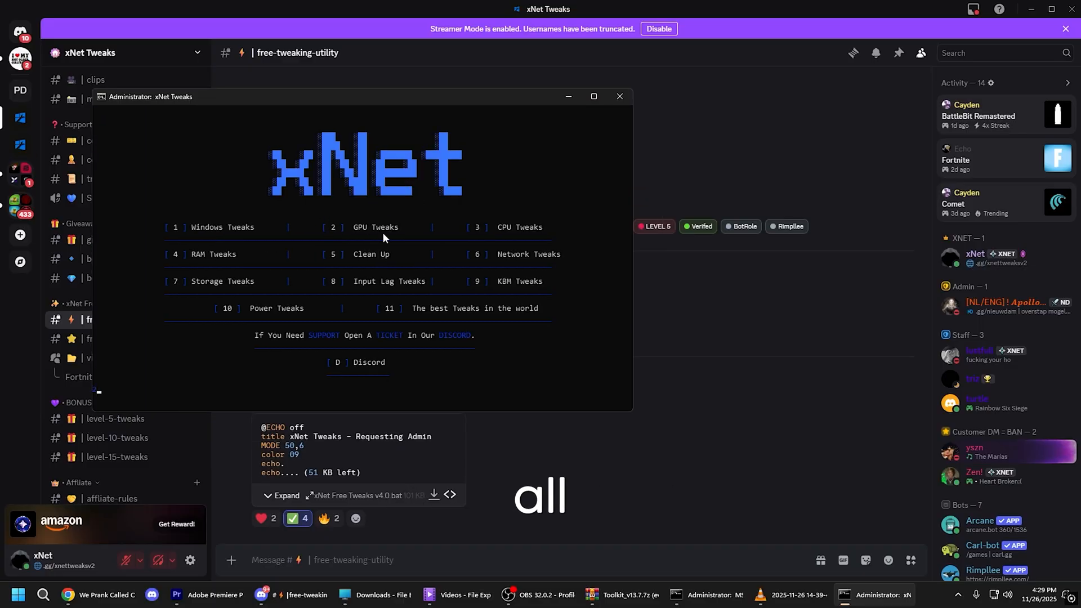
{"action": "type", "text": "2"}
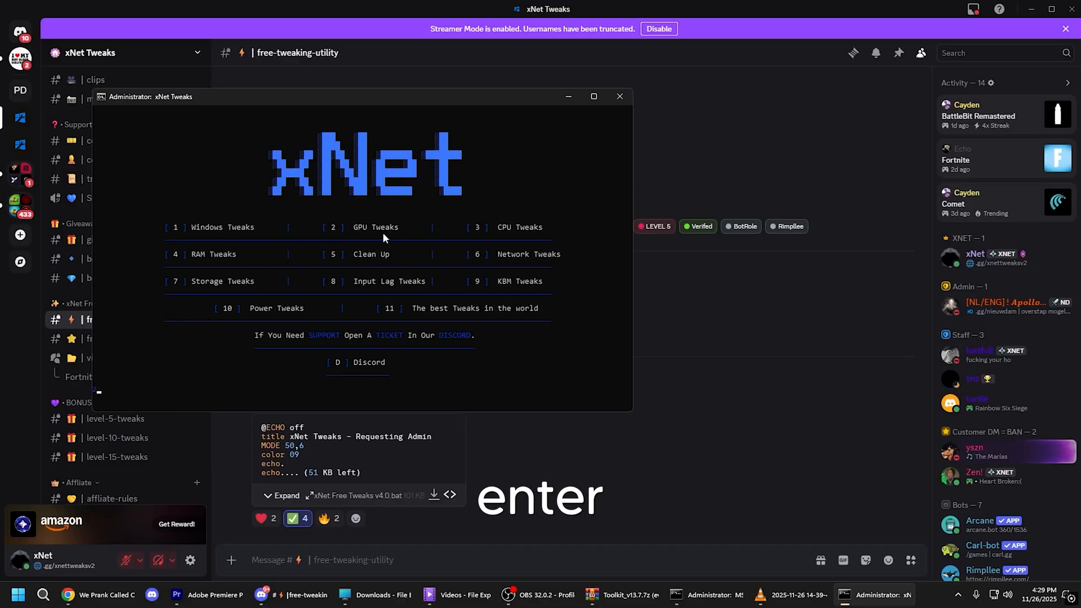
{"action": "key", "text": "Return"}
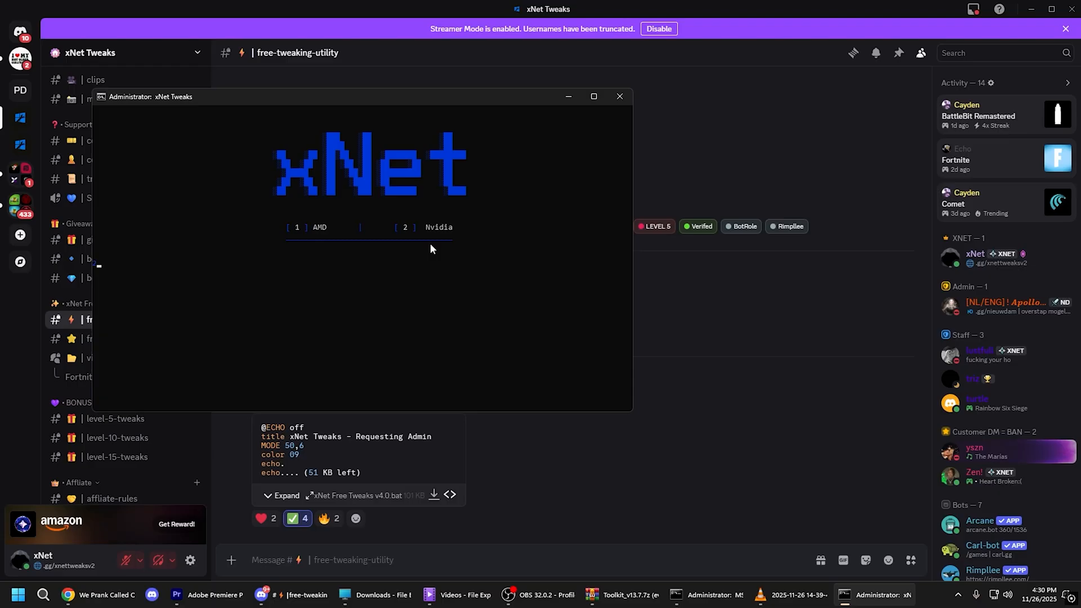
{"action": "type", "text": "2"}
{"action": "key", "text": "Return"}
{"action": "left_click_drag", "start_coordinate": [93, 235], "coordinate": [138, 242]}
{"action": "type", "text": "yes"}
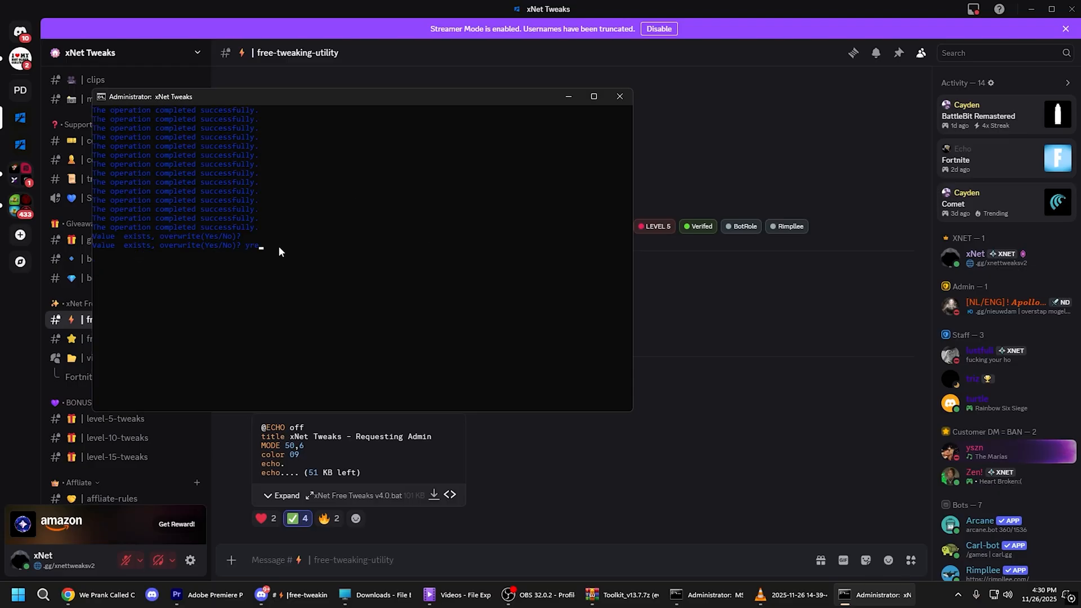
{"action": "key", "text": "BackSpace"}
{"action": "key", "text": "BackSpace"}
{"action": "type", "text": "es"}
{"action": "key", "text": "Return"}
{"action": "left_click", "coordinate": [270, 363]}
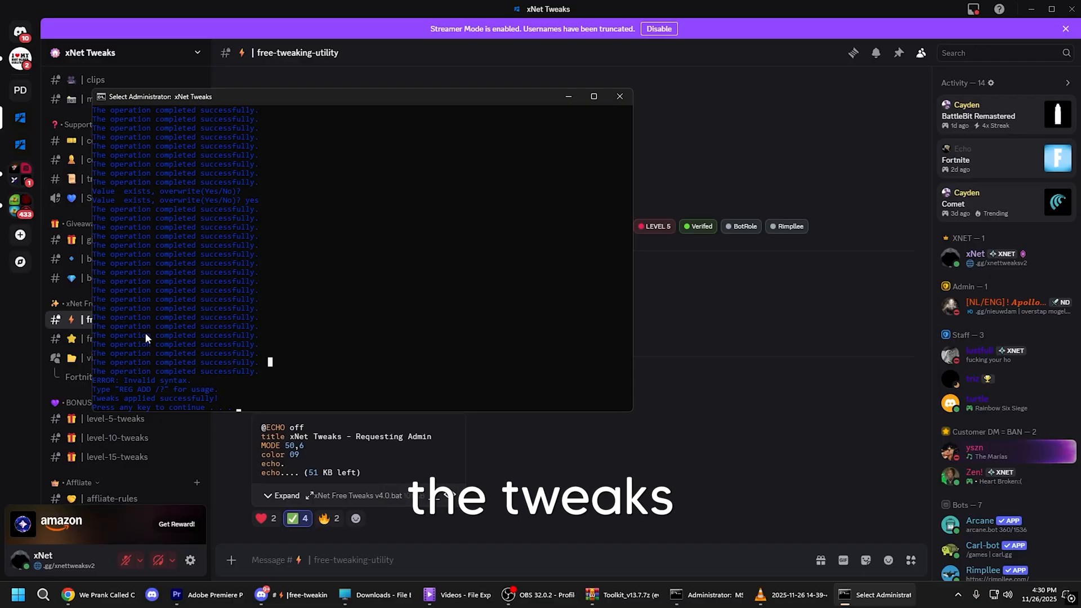
Return to the main menu and run the CPU Tweaks category.
{"action": "key", "text": "Return"}
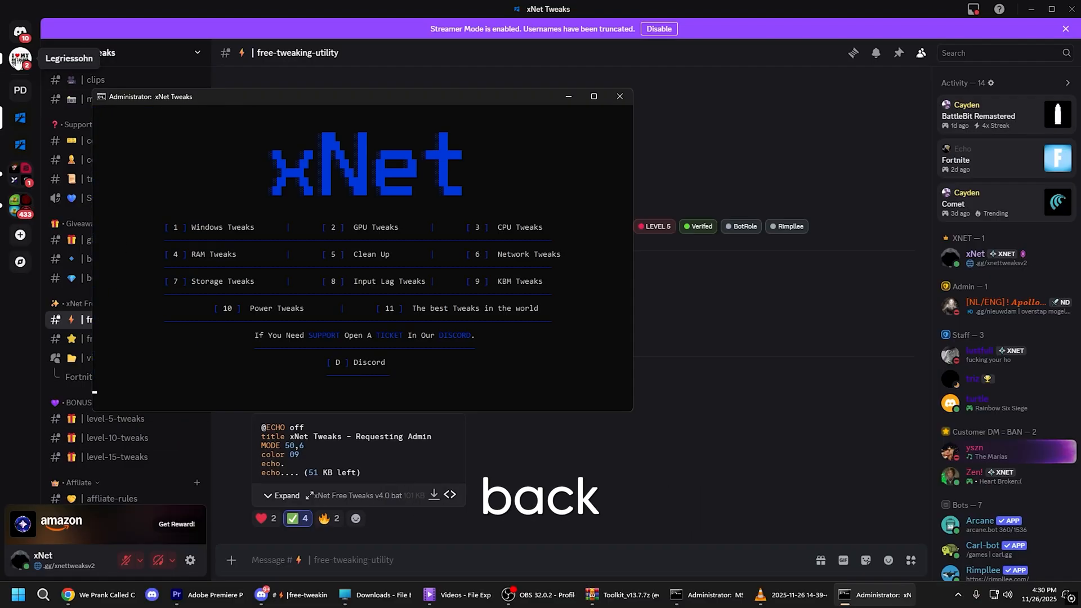
{"action": "type", "text": "3"}
{"action": "key", "text": "Return"}
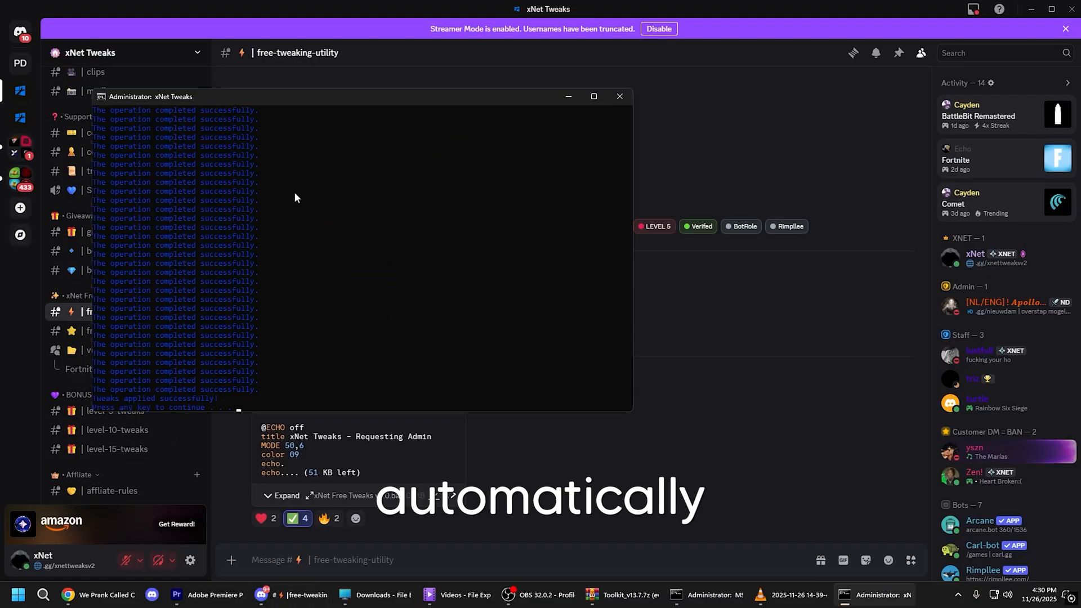
Bring up the RAM Tweaks size options and check installed memory (32.0 GB) in Task Manager's Performance > Memory page.
{"action": "key", "text": "Return"}
{"action": "type", "text": "2"}
{"action": "key", "text": "Return"}
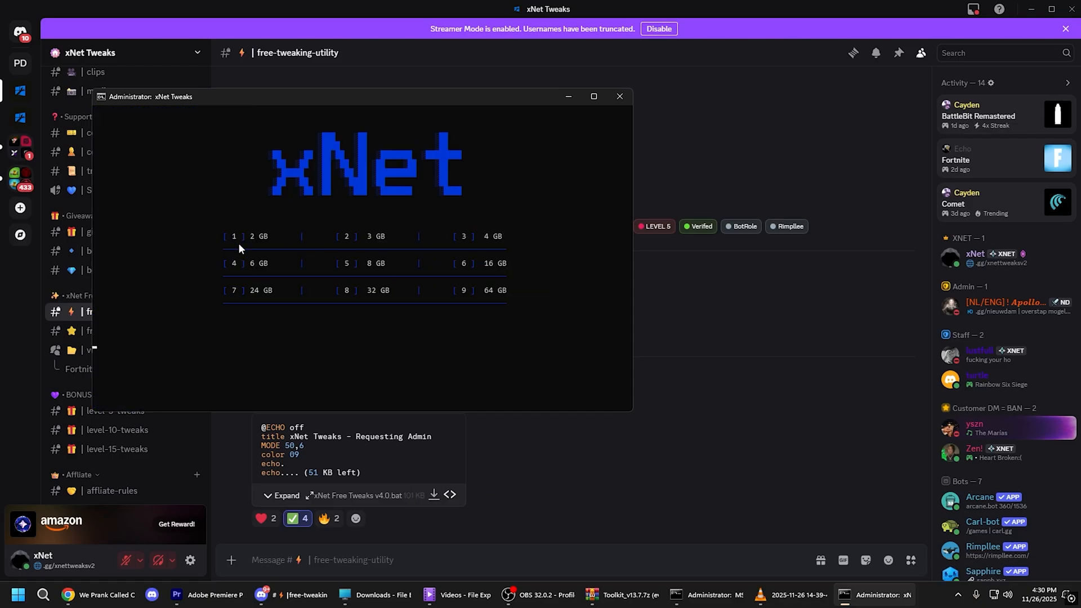
{"action": "left_click", "coordinate": [19, 595]}
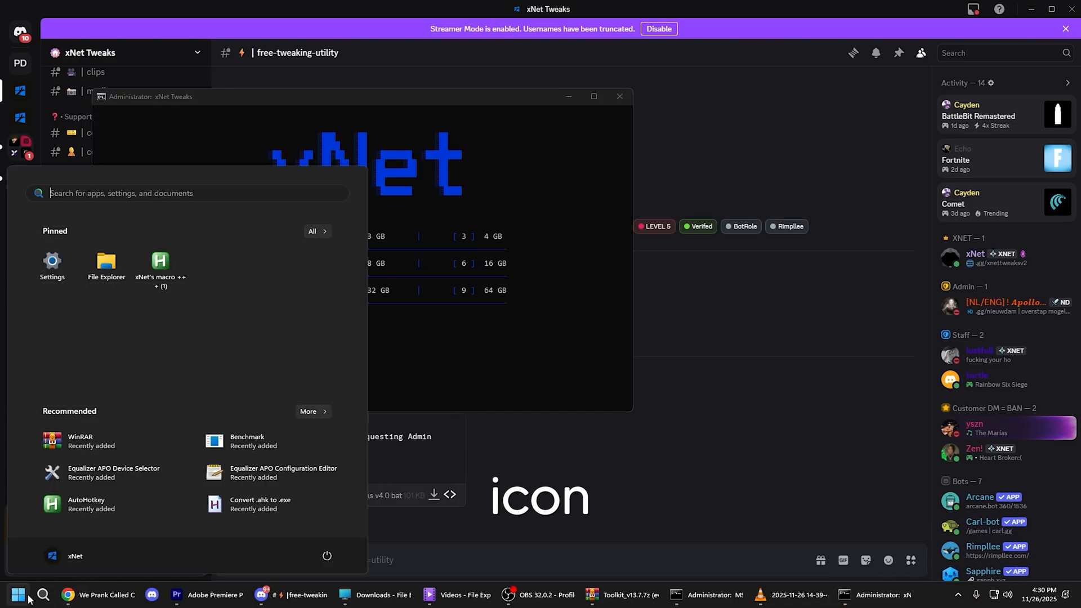
{"action": "type", "text": "task"}
{"action": "left_click", "coordinate": [70, 278]}
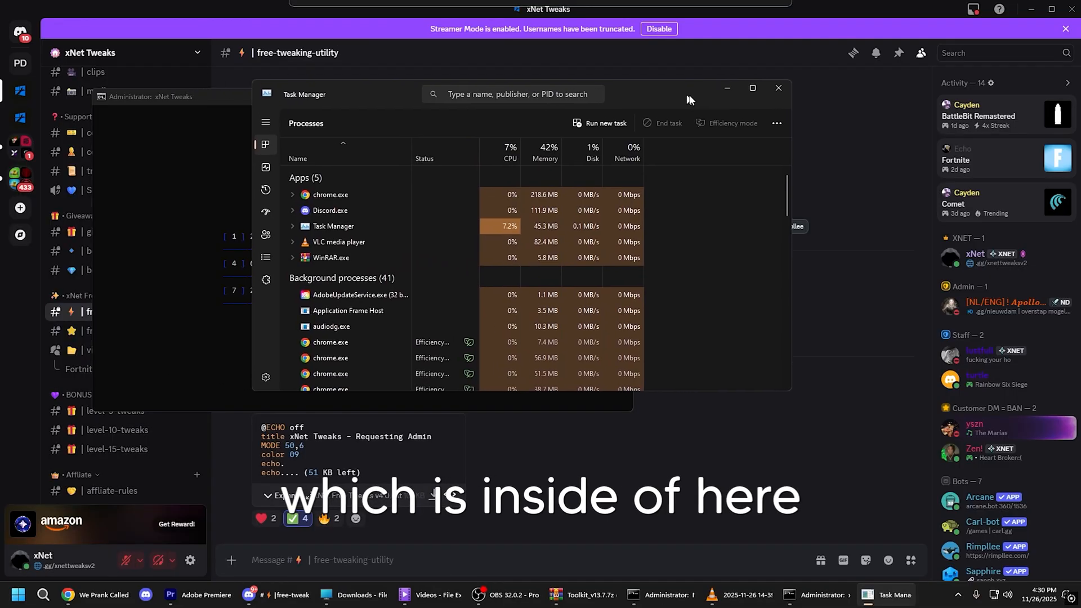
{"action": "left_click", "coordinate": [328, 191]}
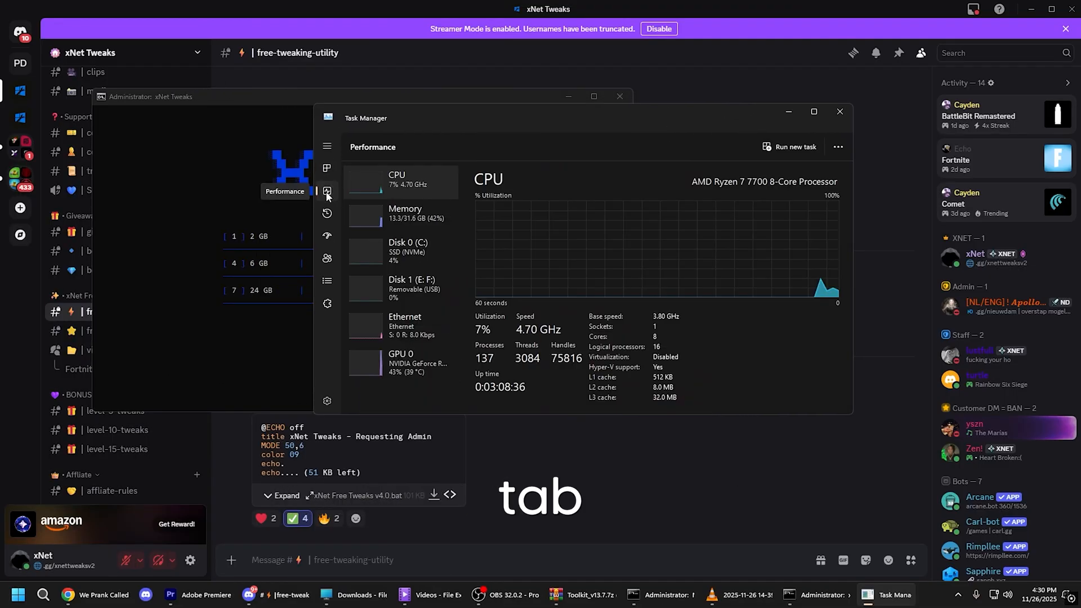
{"action": "left_click", "coordinate": [366, 221]}
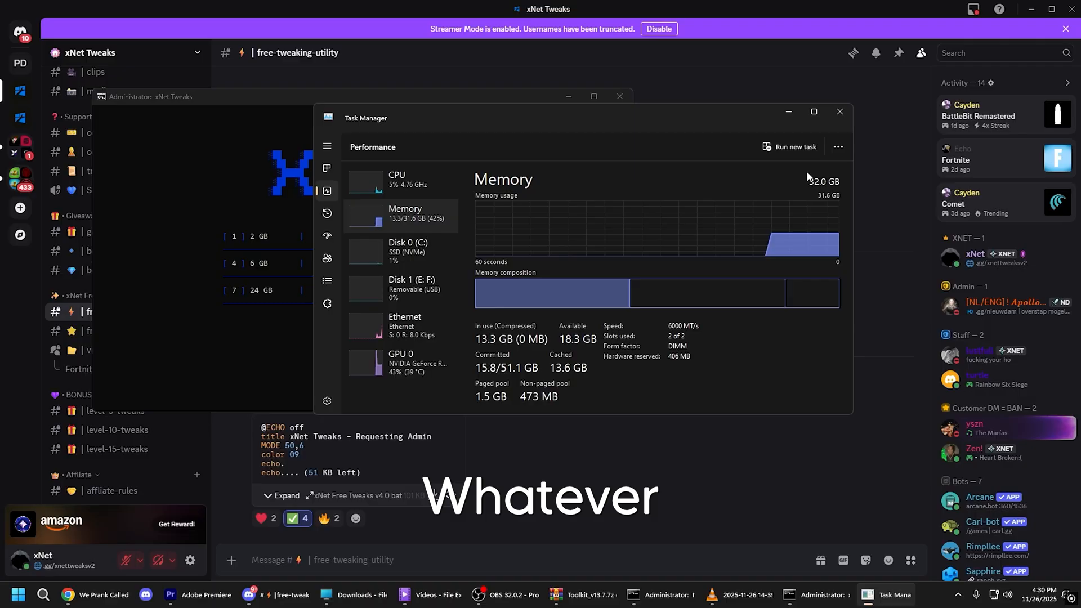
{"action": "left_click_drag", "start_coordinate": [633, 118], "coordinate": [850, 77]}
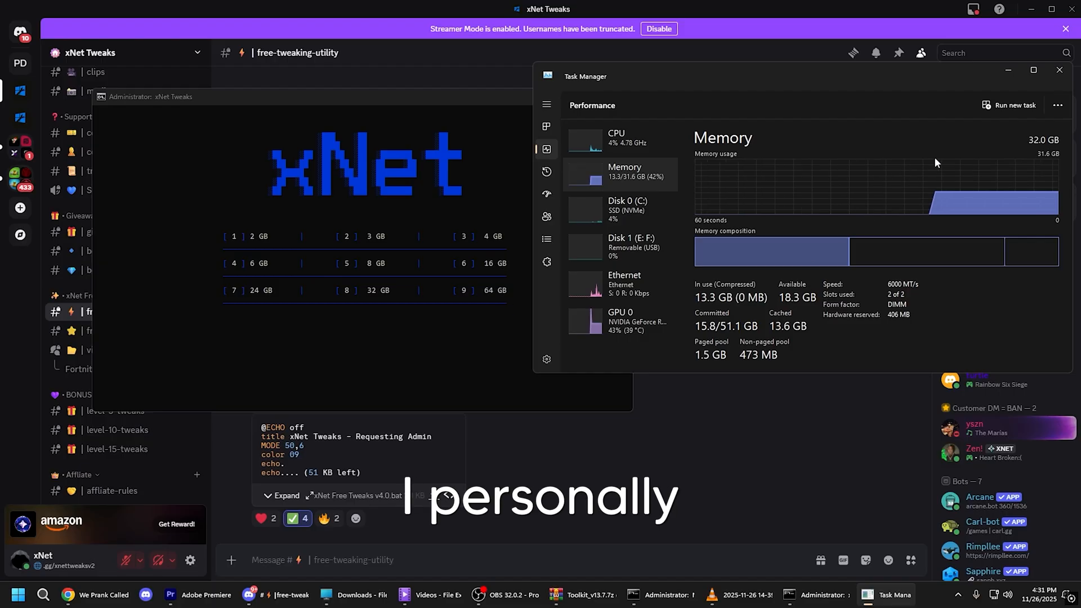
Apply the 32 GB RAM tweak, then run the Windows Tweaks category and return to the menu.
{"action": "left_click", "coordinate": [289, 348]}
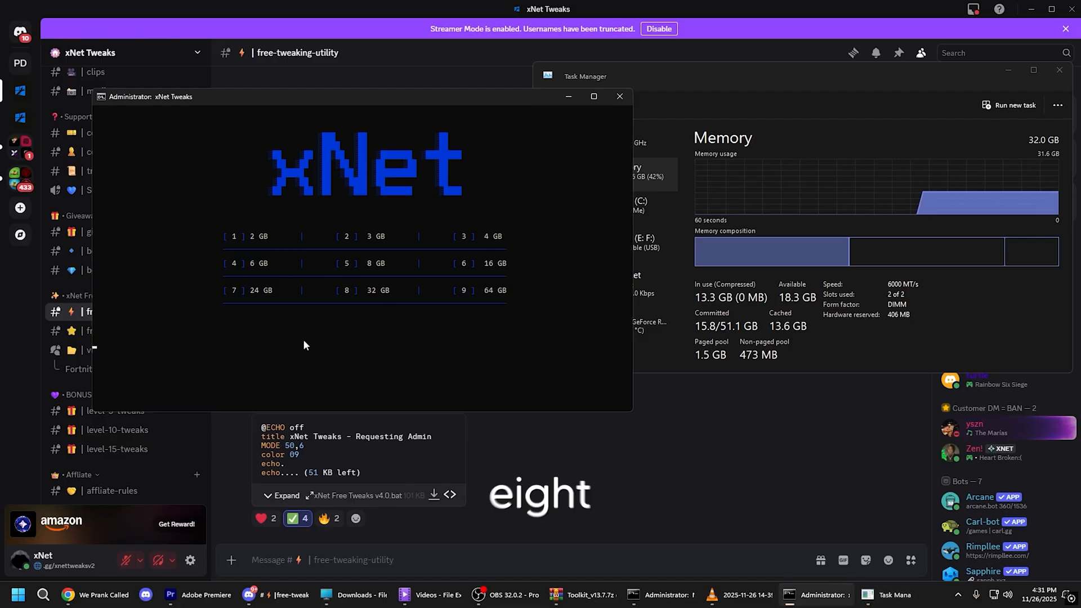
{"action": "type", "text": "8"}
{"action": "key", "text": "Return"}
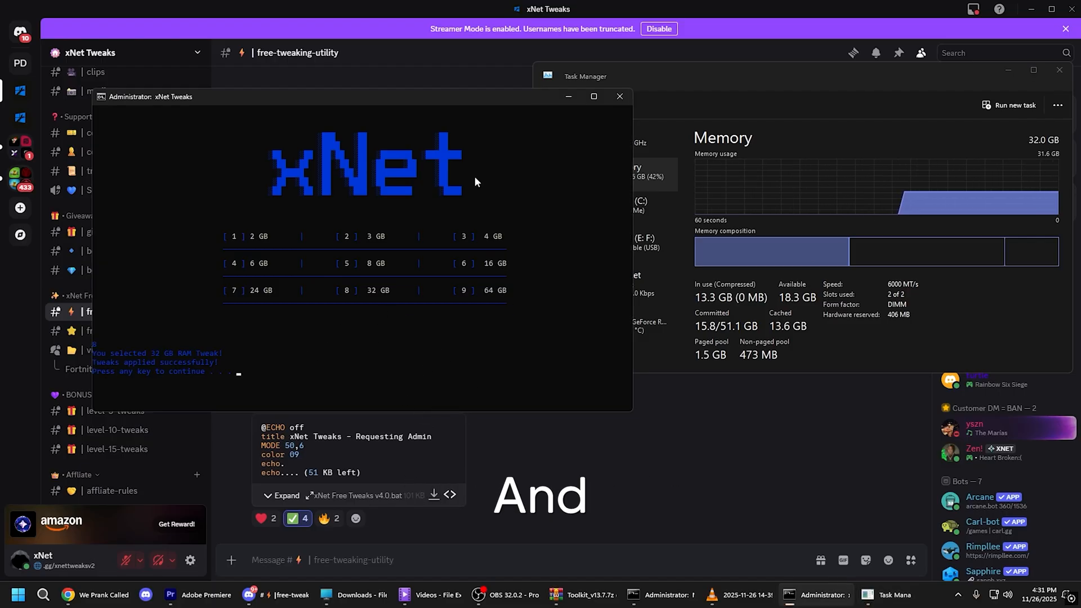
{"action": "key", "text": "Return"}
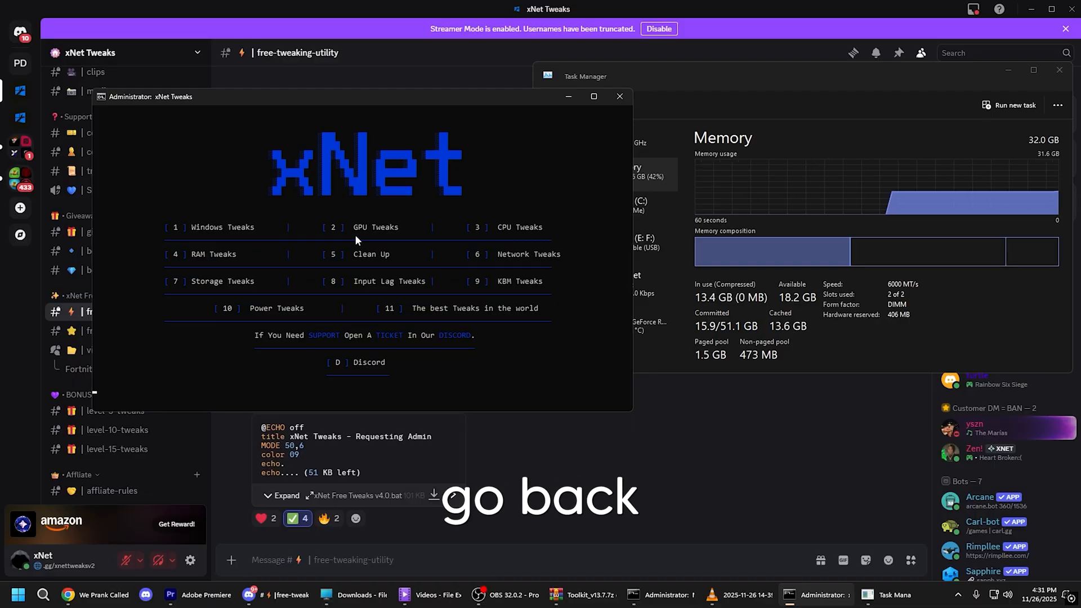
{"action": "type", "text": "1"}
{"action": "key", "text": "Return"}
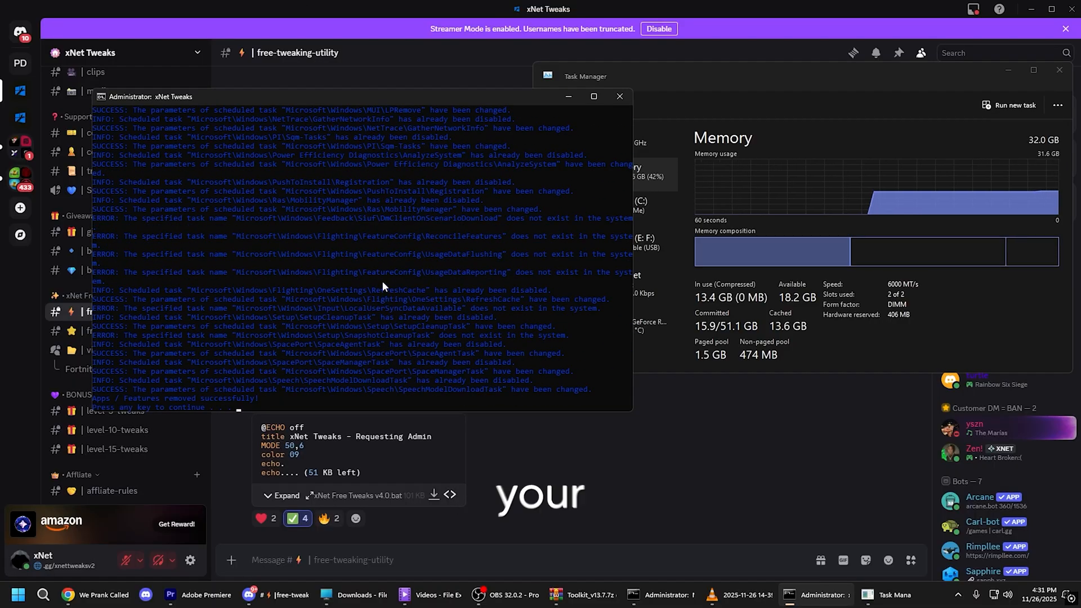
{"action": "key", "text": "Return"}
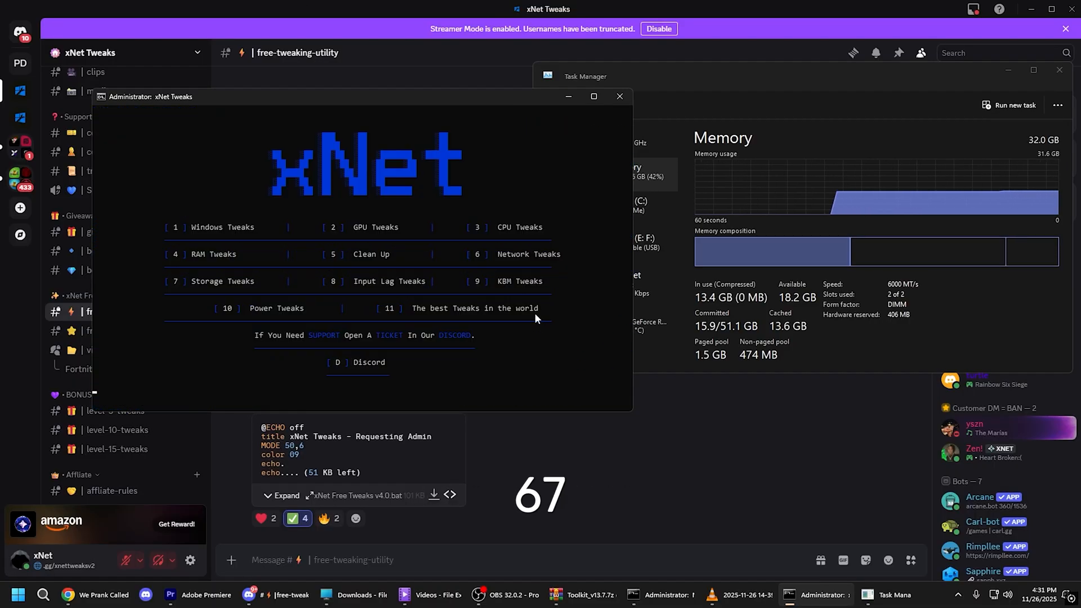
{"action": "type", "text": "6"}
Run the Network, Storage and Input Lag tweak categories, returning to the main menu after each.
{"action": "key", "text": "Return"}
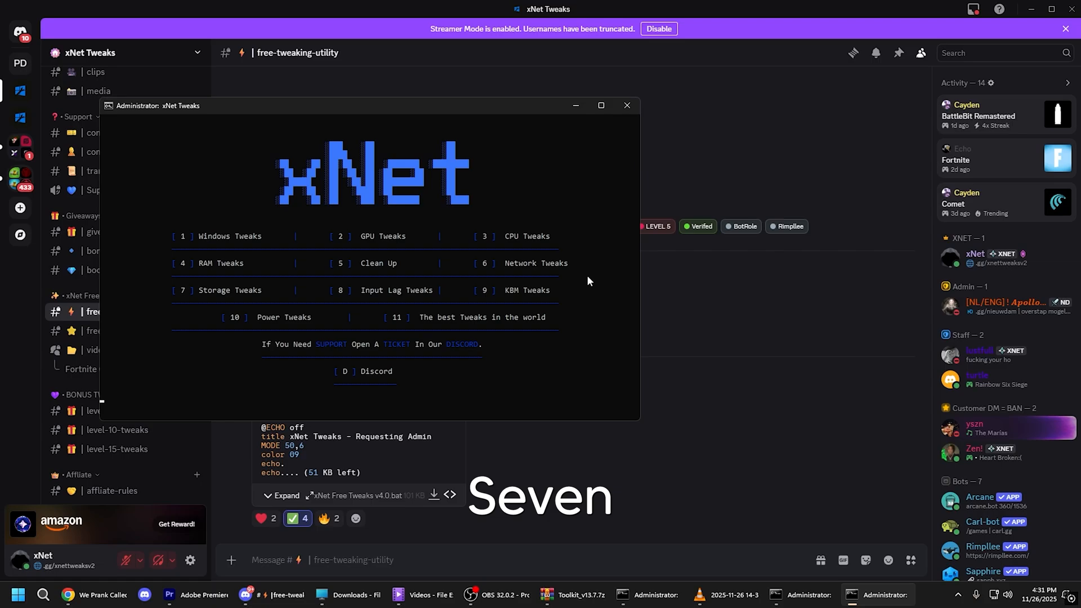
{"action": "type", "text": "7"}
{"action": "key", "text": "Return"}
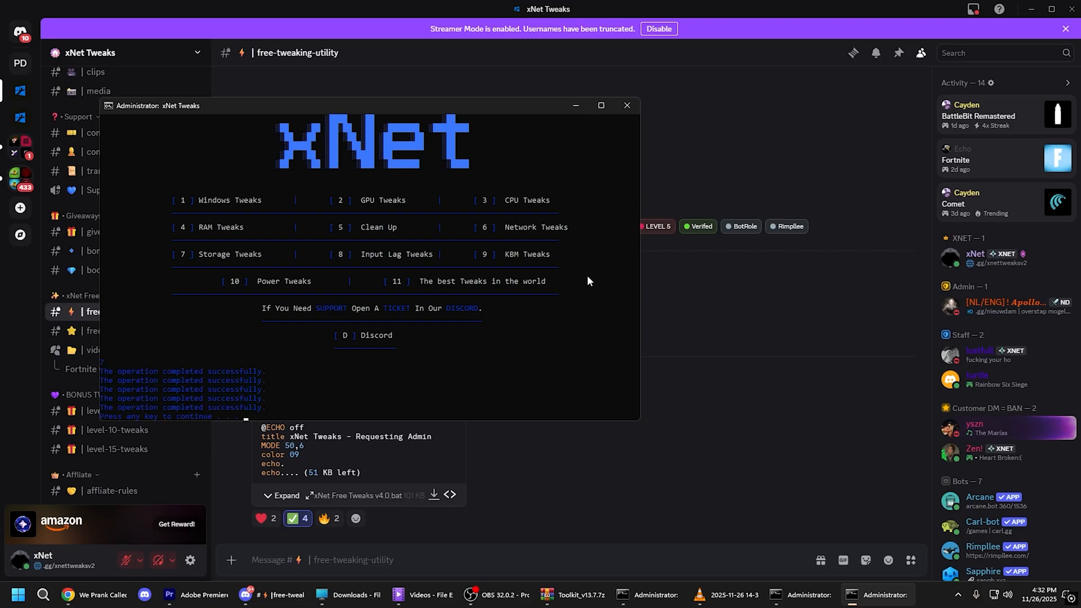
{"action": "key", "text": "Return"}
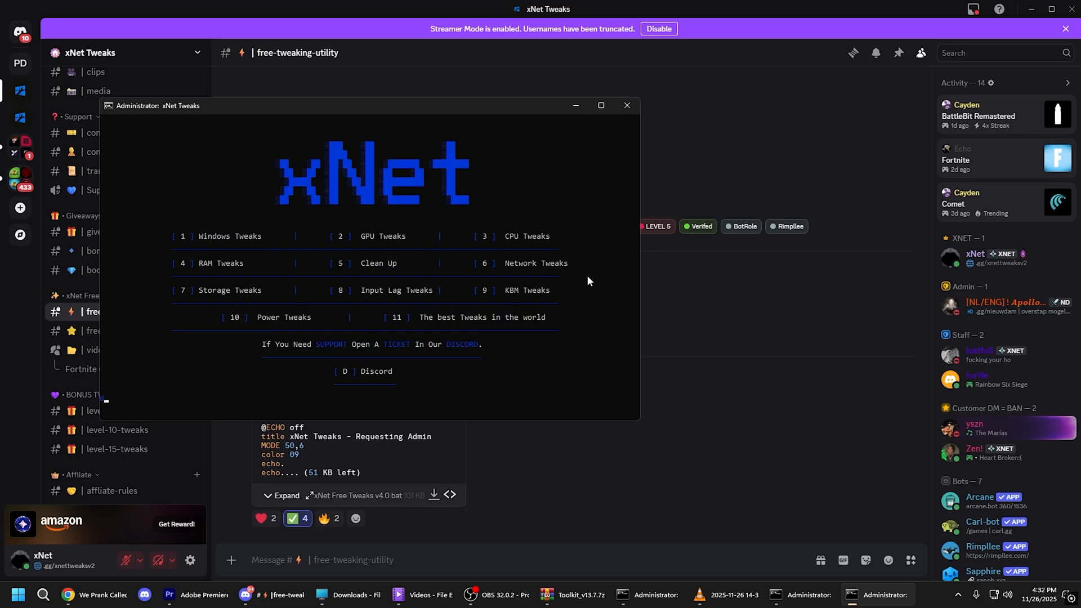
{"action": "type", "text": "8"}
{"action": "key", "text": "Return"}
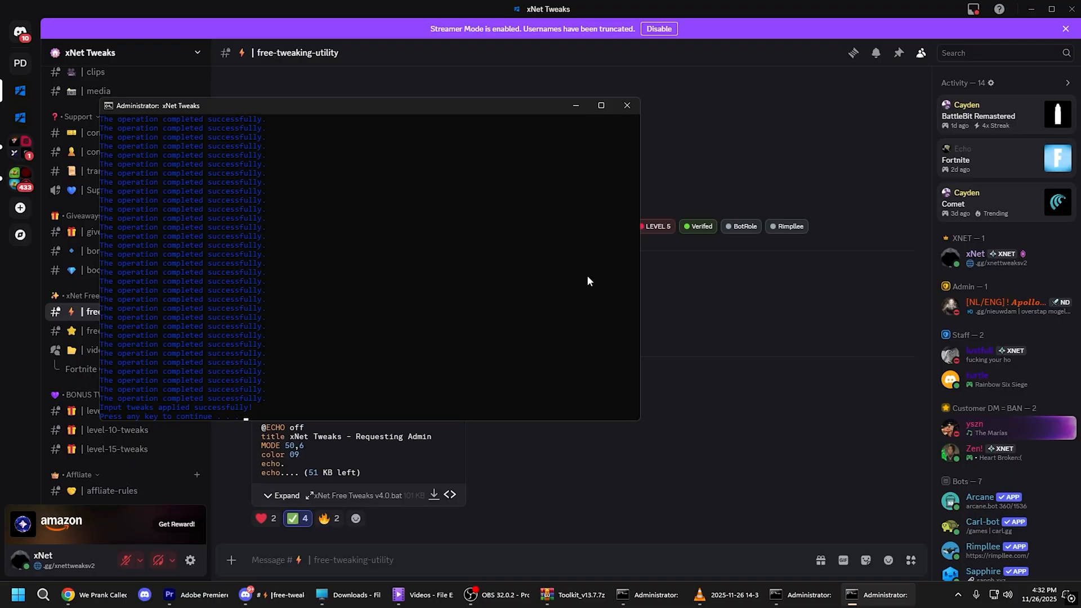
{"action": "key", "text": "Return"}
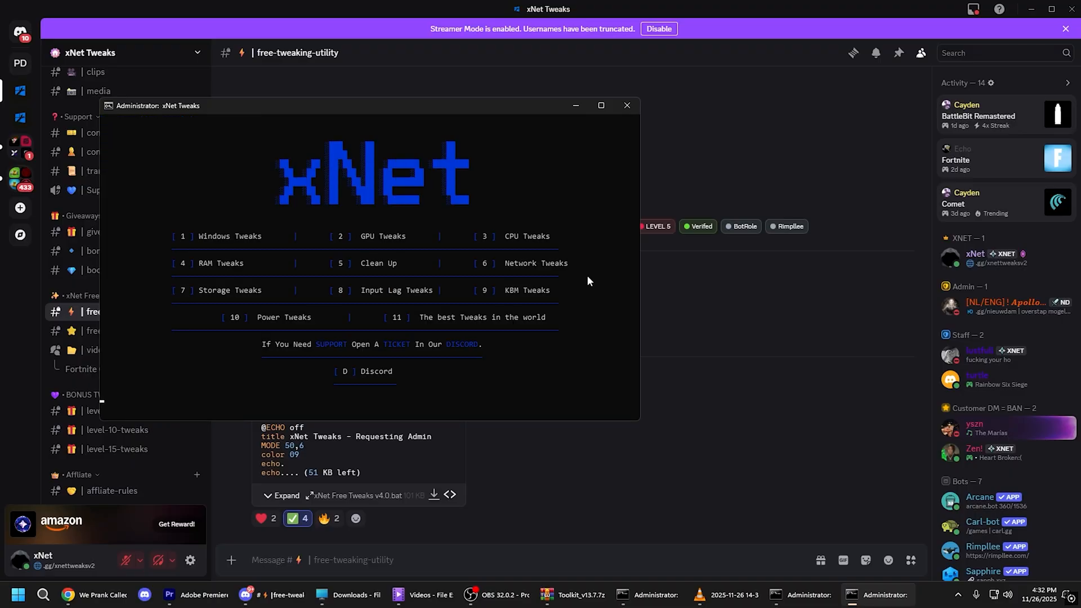
{"action": "type", "text": "8"}
{"action": "key", "text": "Return"}
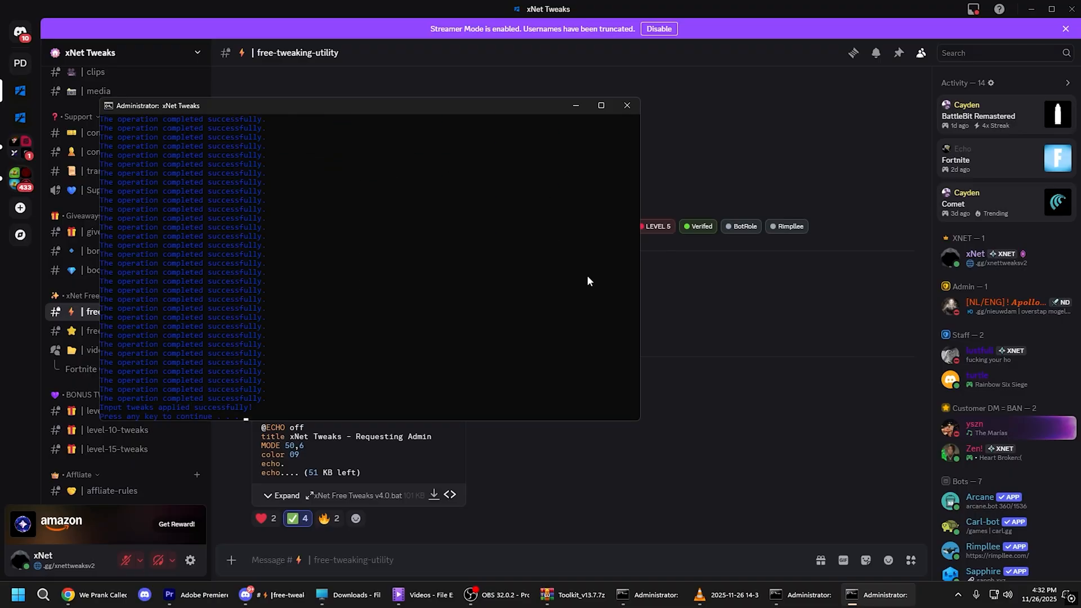
{"action": "key", "text": "Return"}
{"action": "left_click_drag", "start_coordinate": [232, 308], "coordinate": [213, 332]}
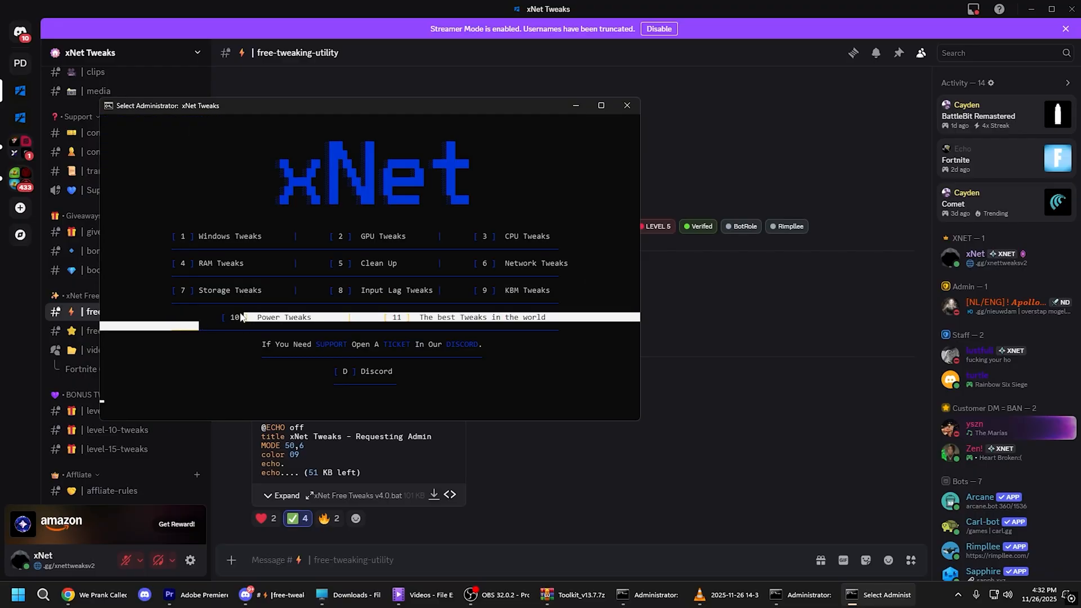
{"action": "right_click", "coordinate": [251, 357]}
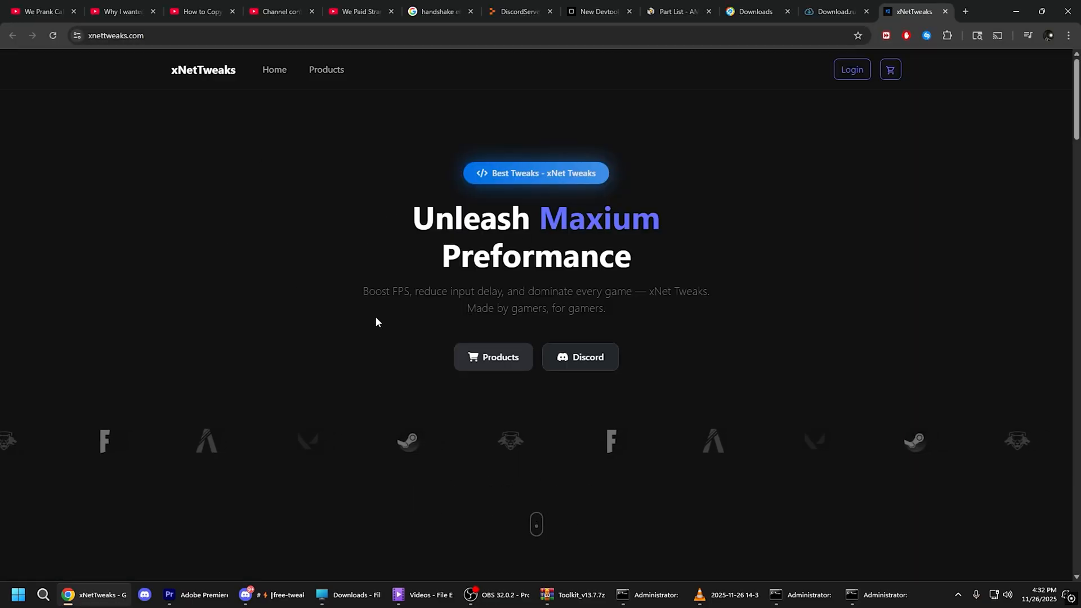
{"action": "left_click", "coordinate": [470, 358]}
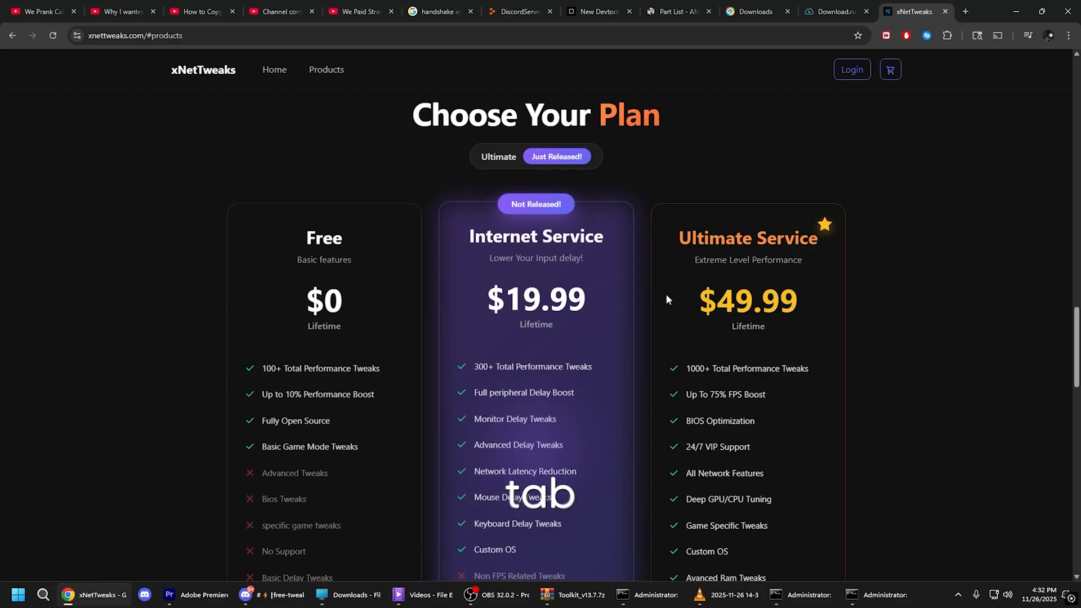
{"action": "mouse_move", "coordinate": [677, 227]}
{"action": "left_mouse_down"}
{"action": "mouse_move", "coordinate": [802, 310]}
{"action": "mouse_move", "coordinate": [689, 300]}
{"action": "left_mouse_up"}
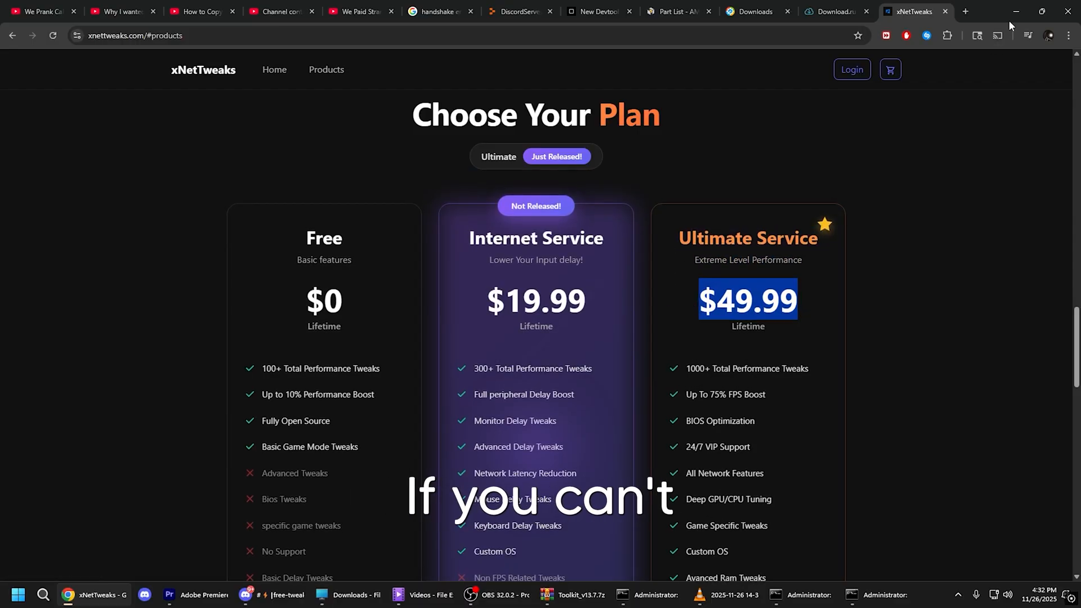